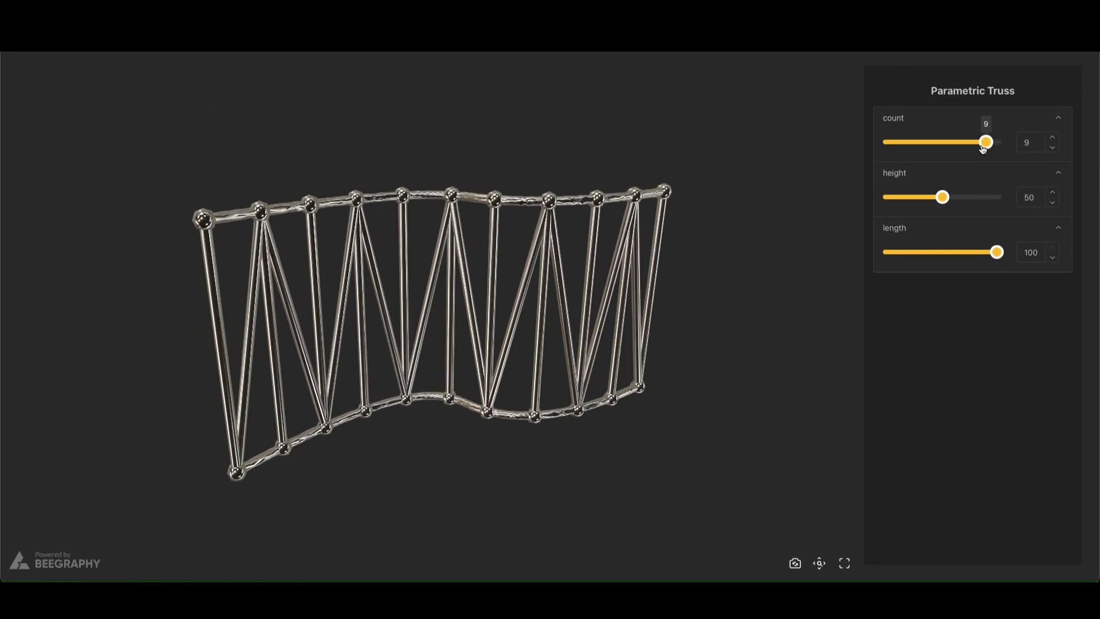
Try out the finished truss configurator by reducing the count to 7 and varying the length.
drag(972, 146, 964, 143)
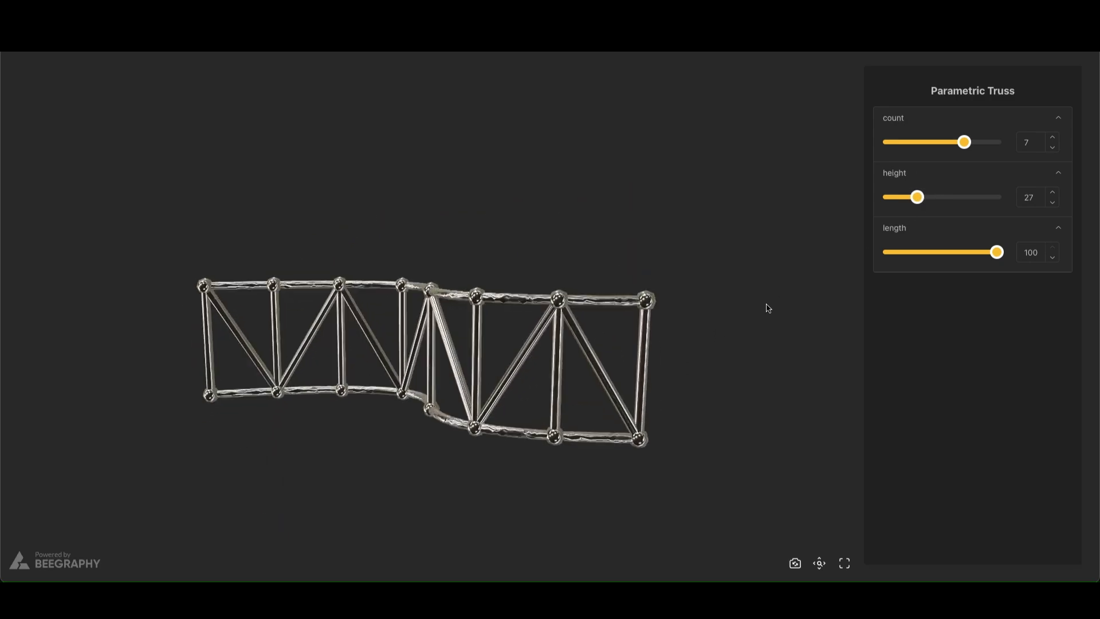
drag(998, 253, 929, 253)
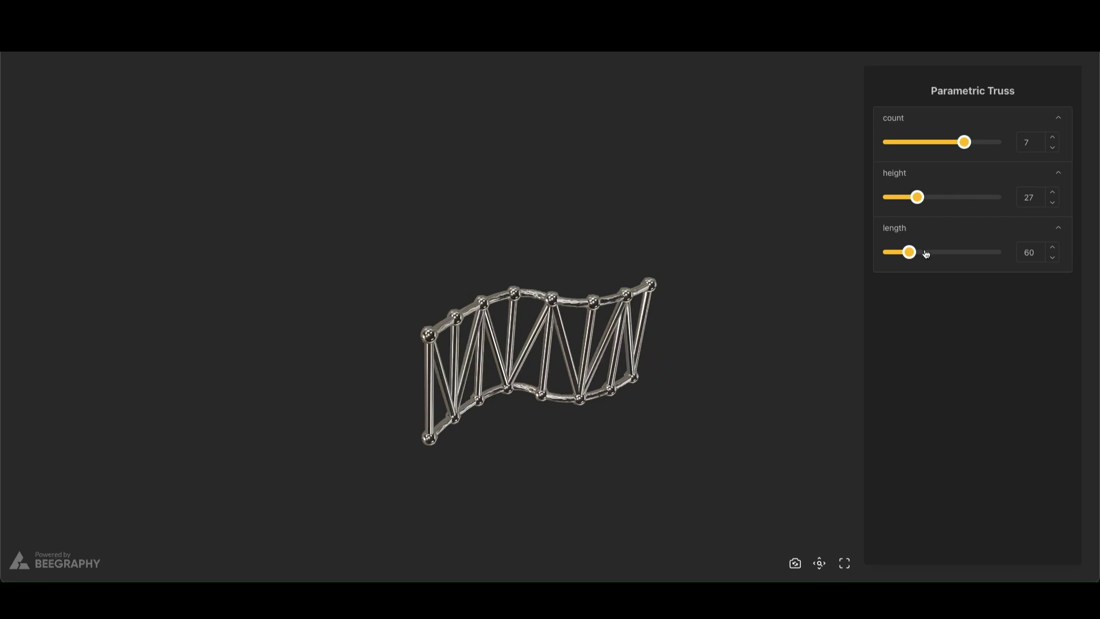
drag(926, 256, 968, 259)
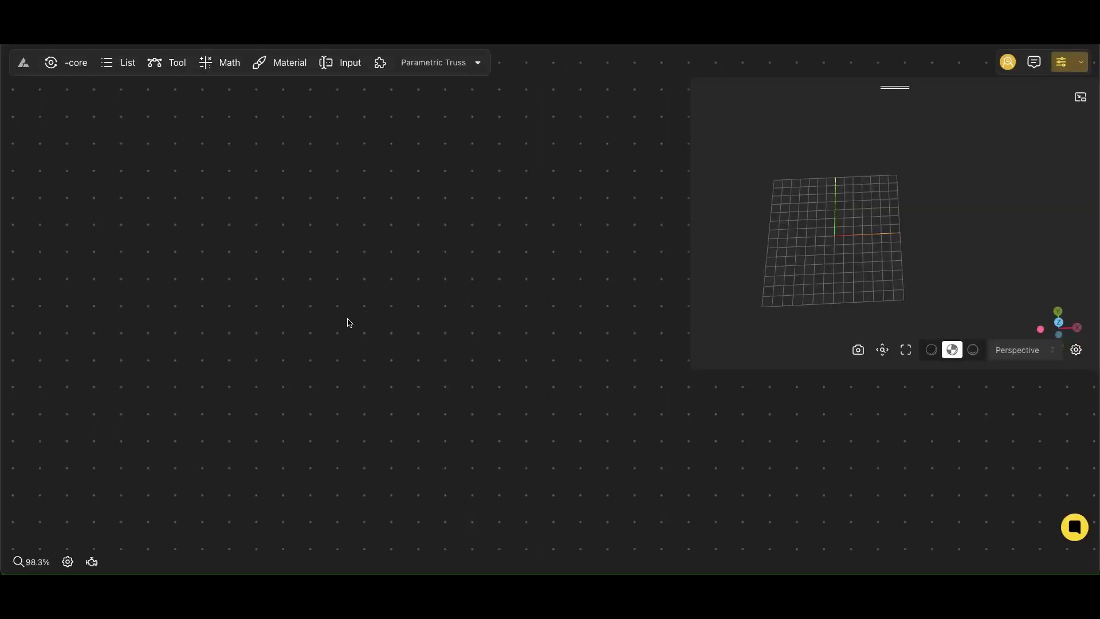
Add a Range Input node from the value 50, set its value to 100 and rename it length.
double_click(344, 304)
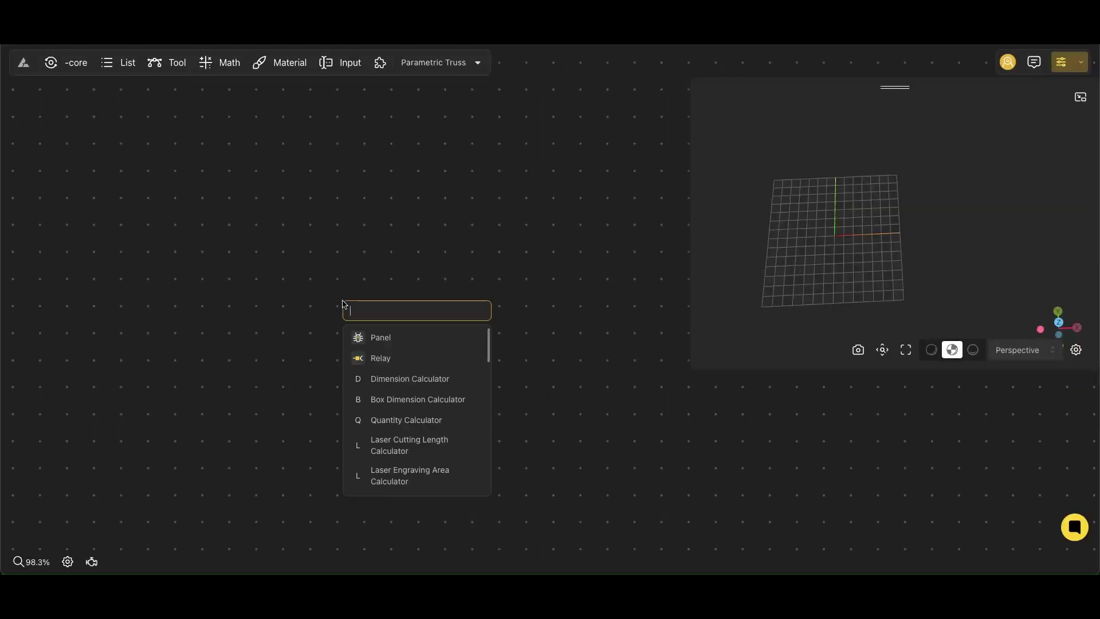
text(50)
click(448, 366)
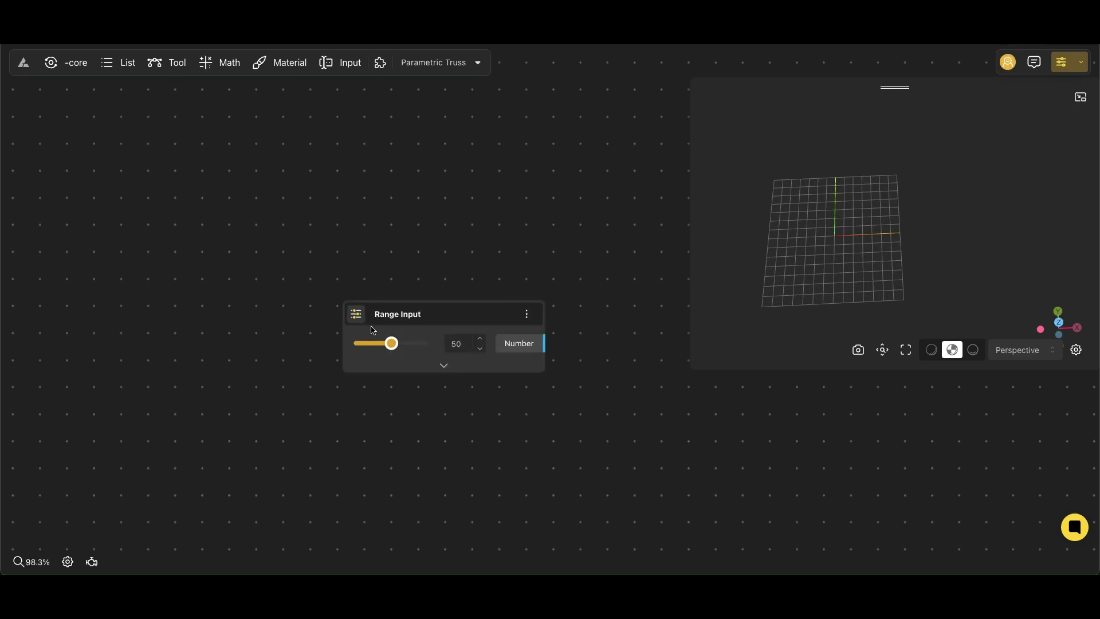
drag(391, 343, 453, 344)
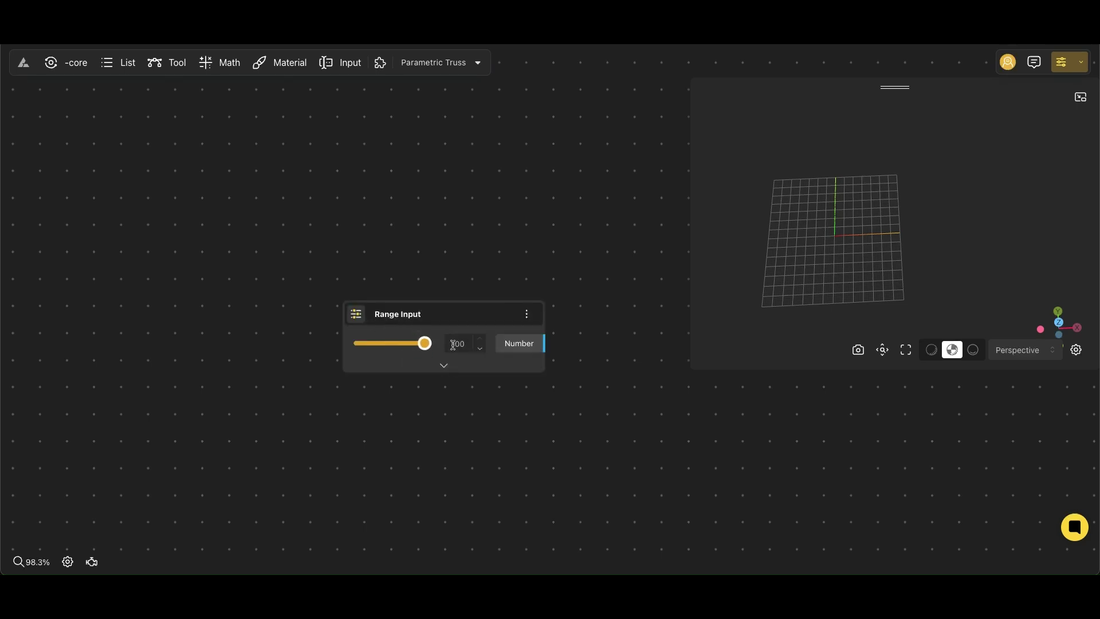
double_click(406, 321)
text(length)
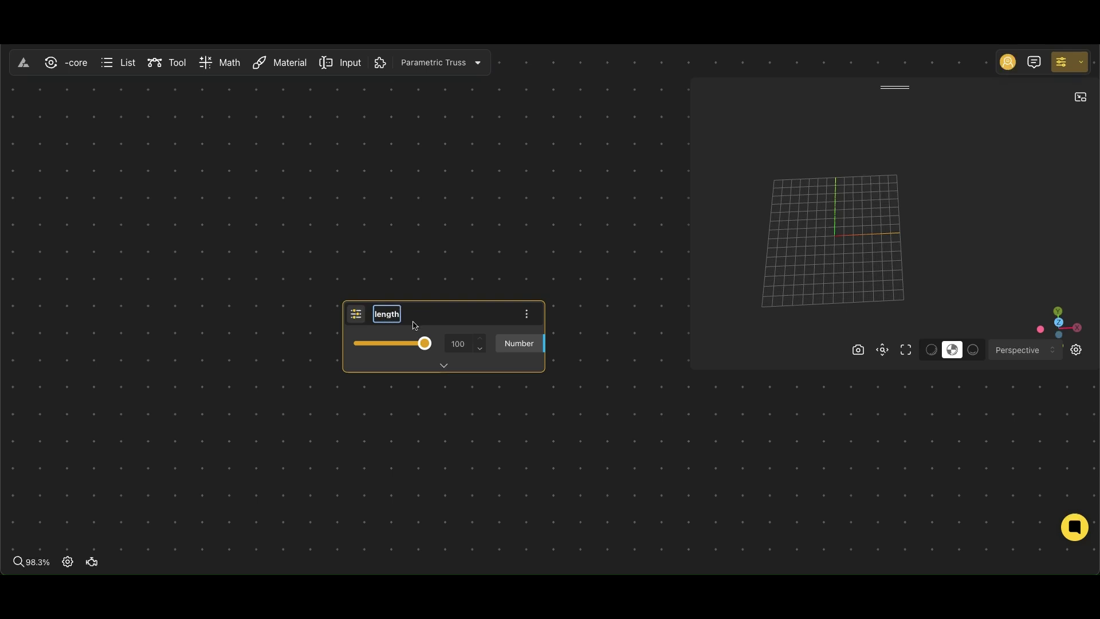
click(457, 390)
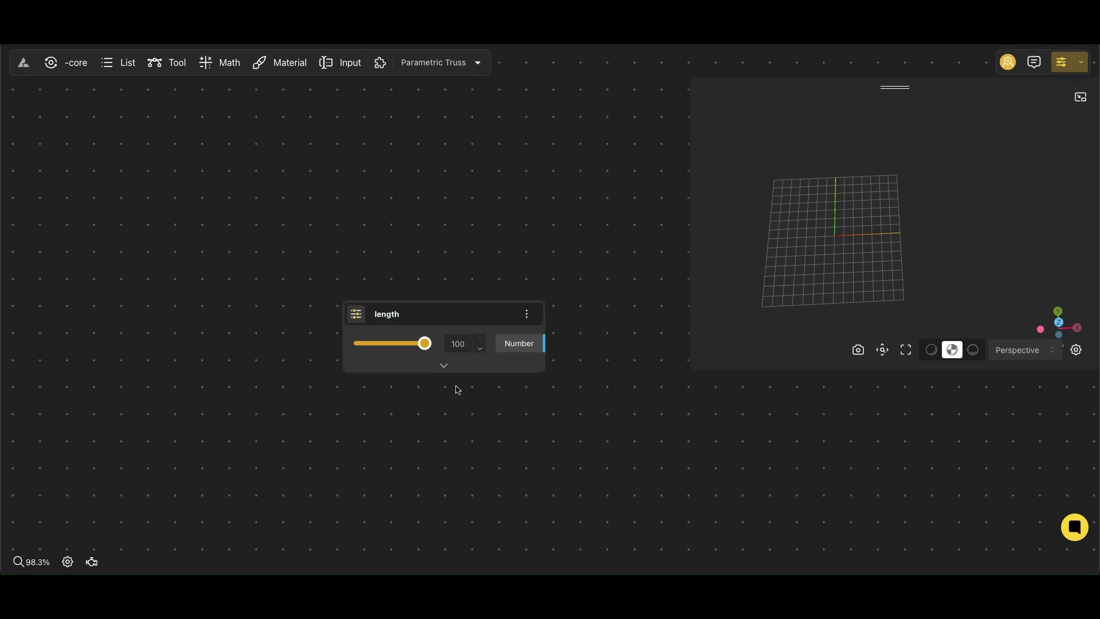
click(443, 366)
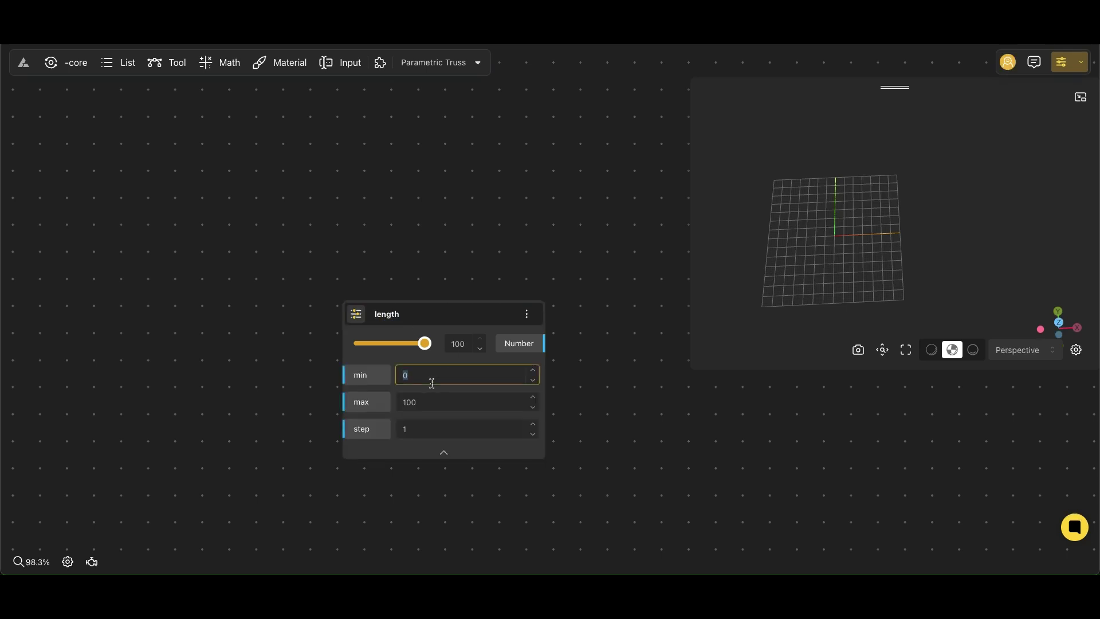
click(438, 452)
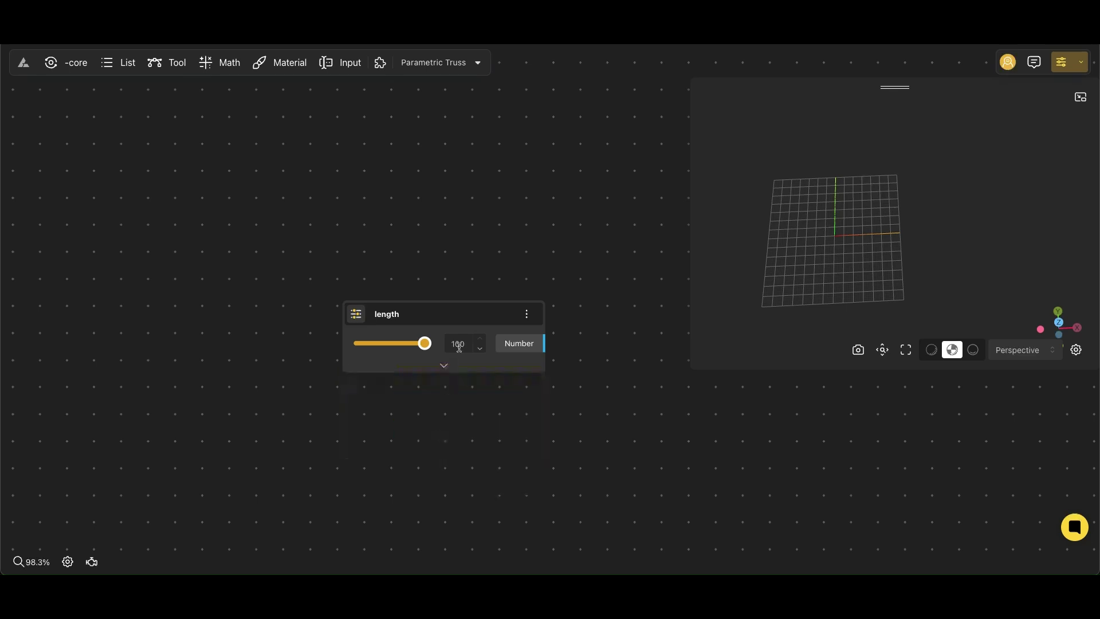
drag(417, 315, 211, 297)
Add a Construct Point node beside the length slider.
double_click(405, 221)
text(c)
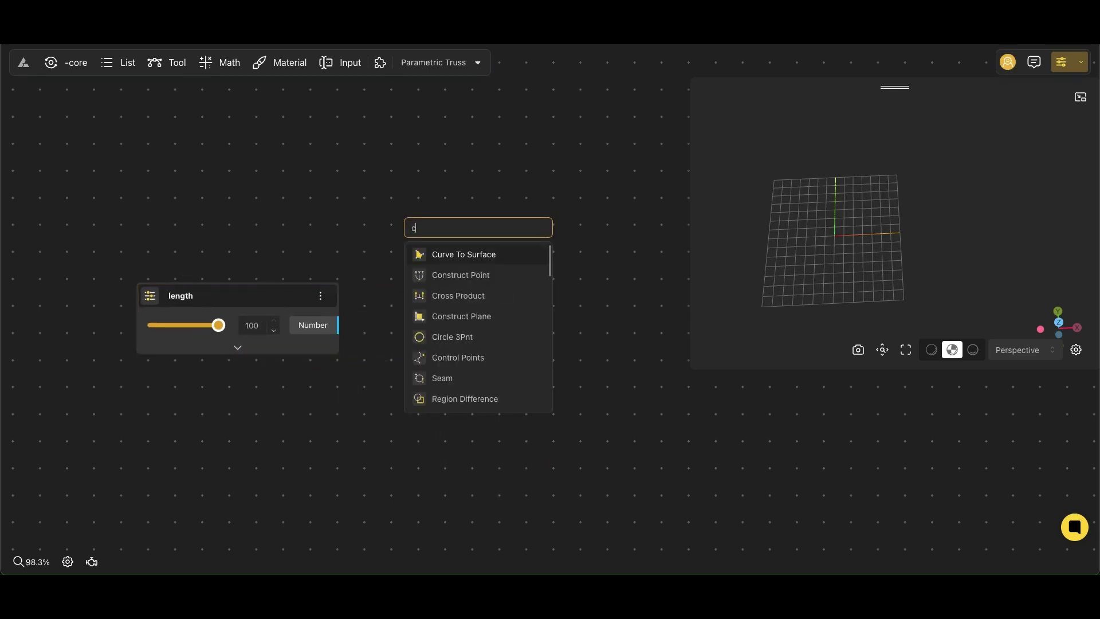
text(onstruct)
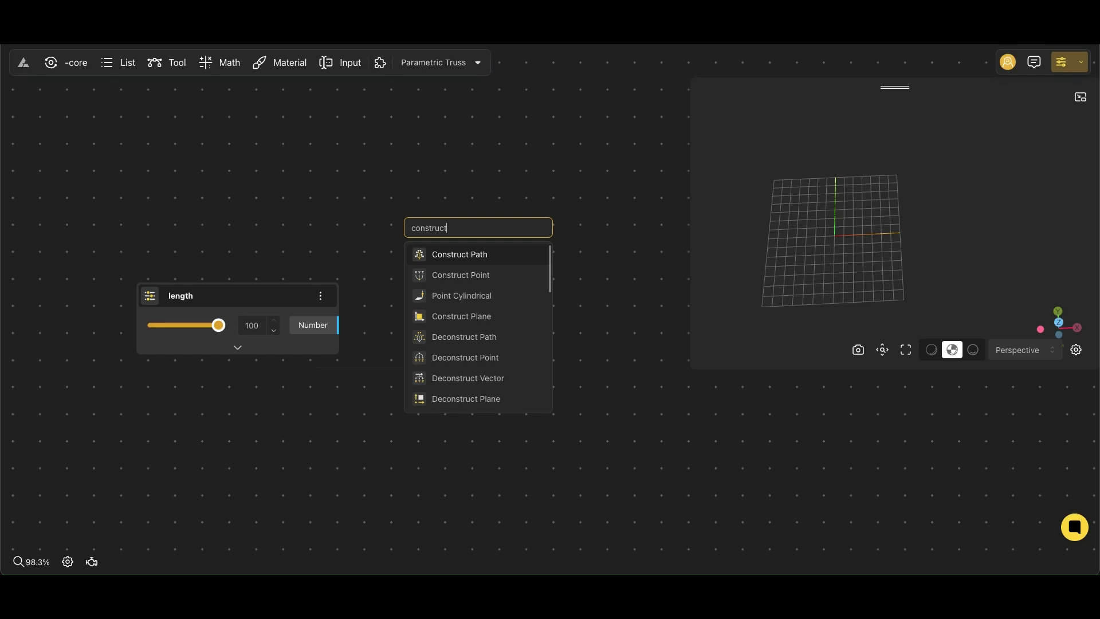
click(453, 275)
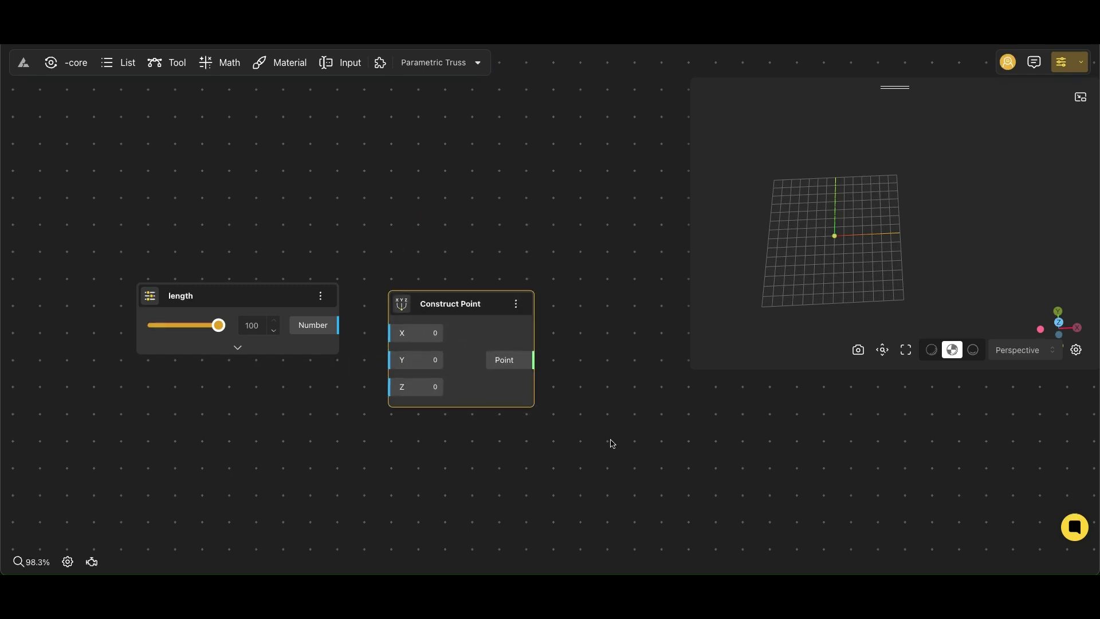
Add a Move node and connect the constructed point to its Geometry input.
double_click(532, 383)
text(move)
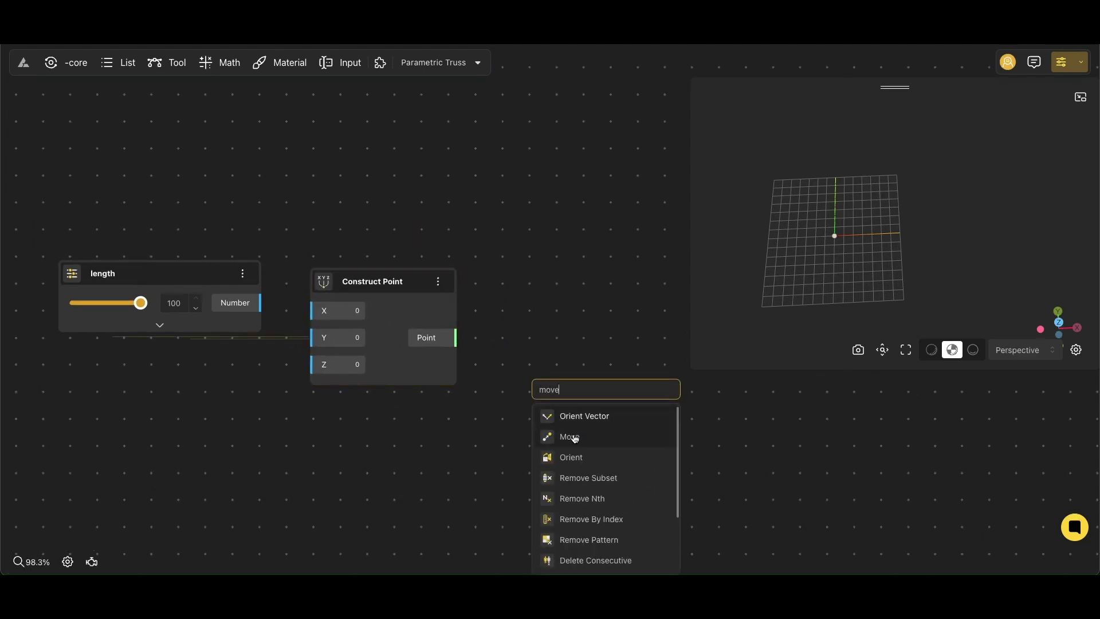
click(571, 436)
drag(497, 351, 550, 364)
Add a VectorX node, feed its Factor from length and connect its Vector output to the Move node.
double_click(459, 445)
text(vect)
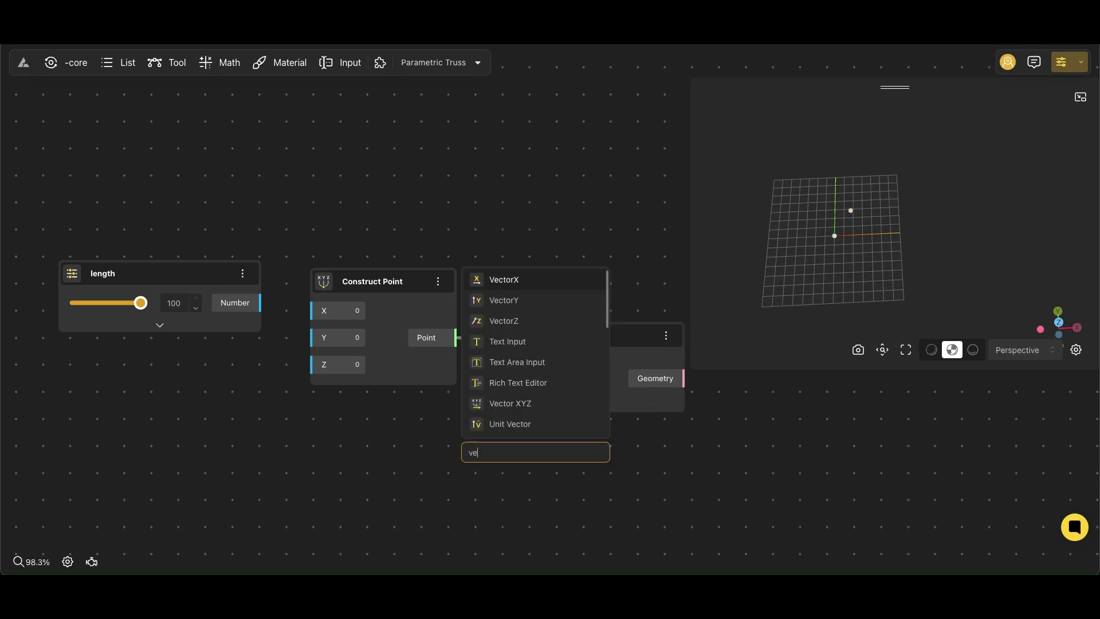
click(509, 280)
drag(557, 477, 417, 430)
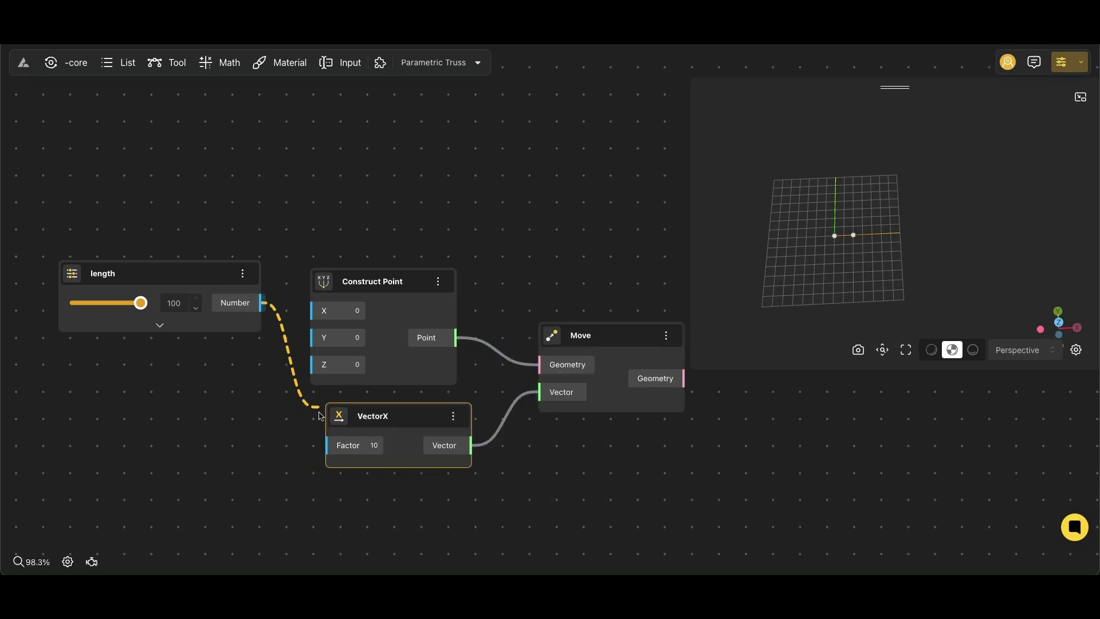
drag(319, 416, 327, 444)
Add a Curve Editor node and place it below the VectorX and Move nodes.
scroll(685, 473, right, 5)
double_click(489, 410)
text(cu)
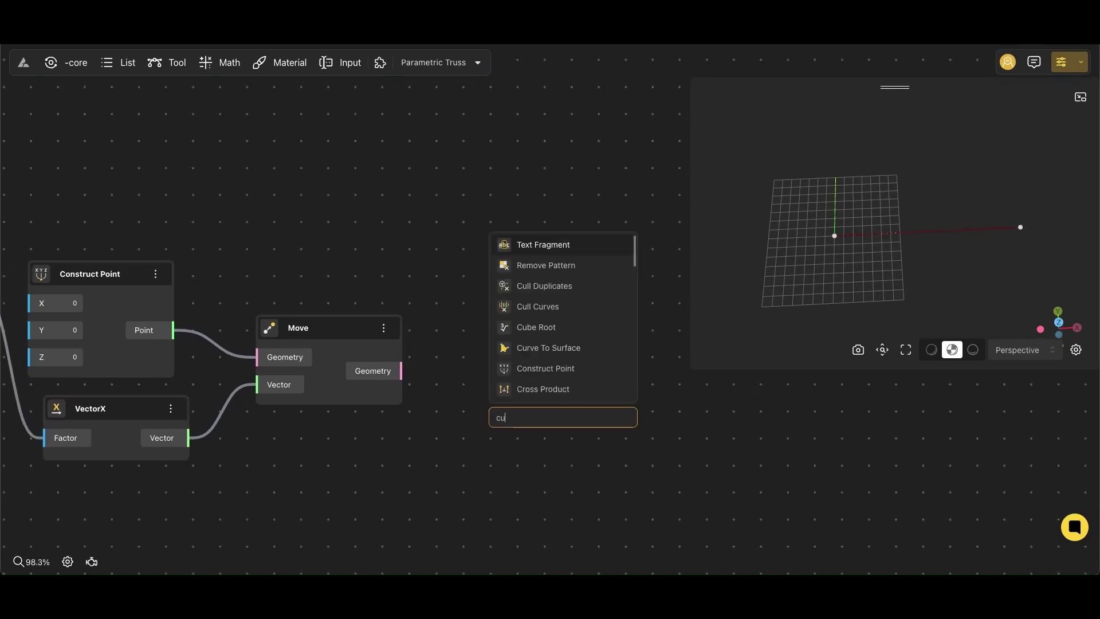
text(rve editor)
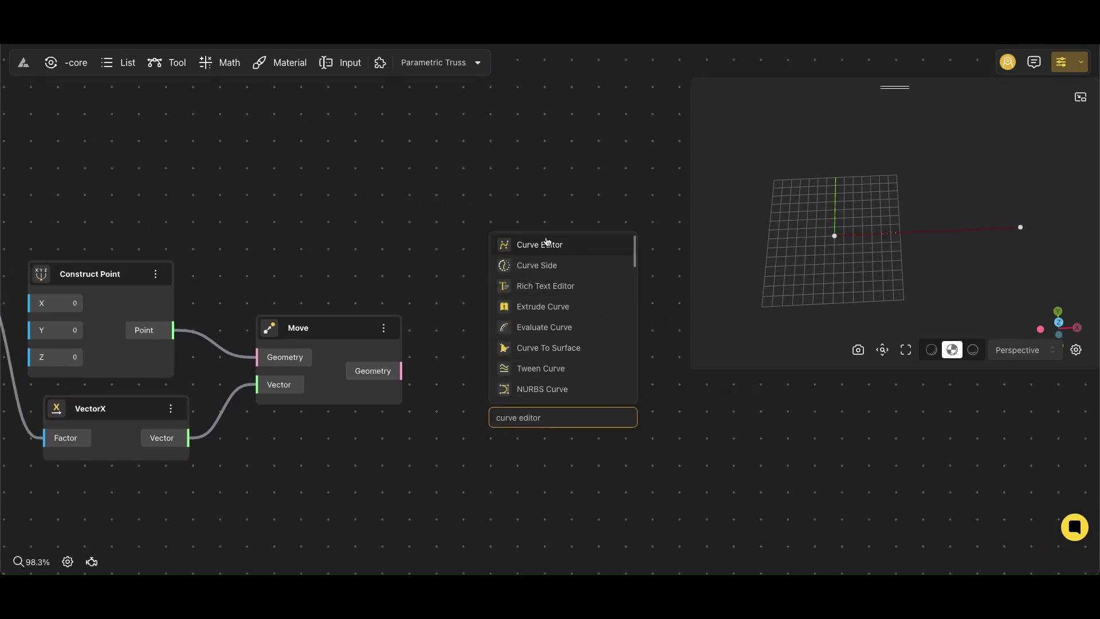
click(546, 242)
ctrl+scroll(564, 338, down, 2)
scroll(564, 338, down, 3)
drag(588, 329, 334, 369)
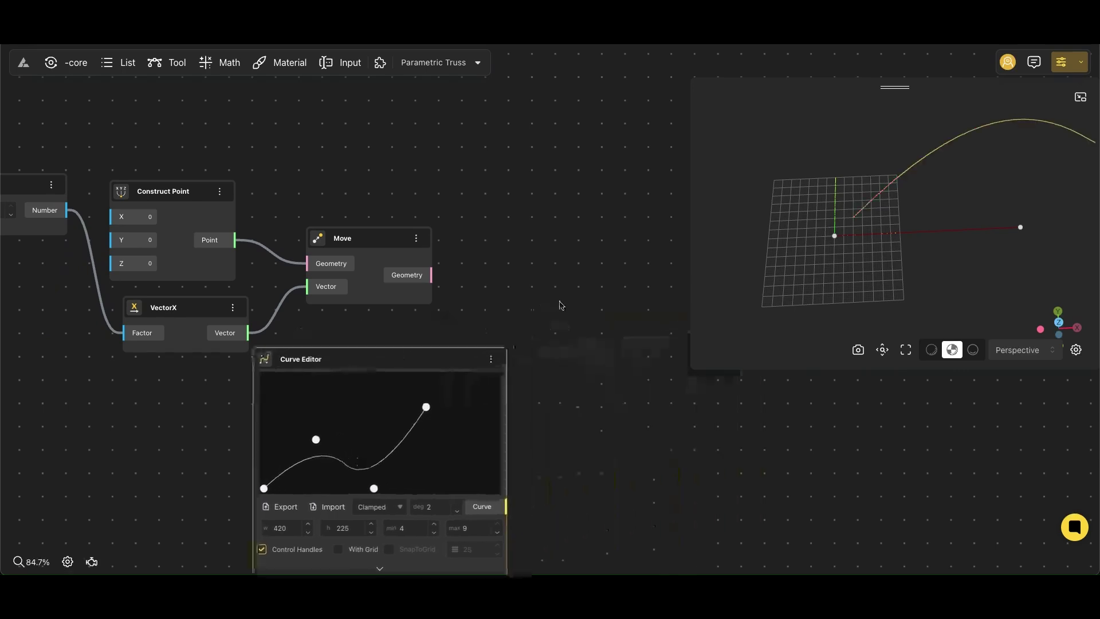
Add a Connect With Curve node fed by the constructed point, the moved point and the Curve Editor's curve.
ctrl+scroll(561, 305, down, 2)
double_click(483, 309)
text(connec)
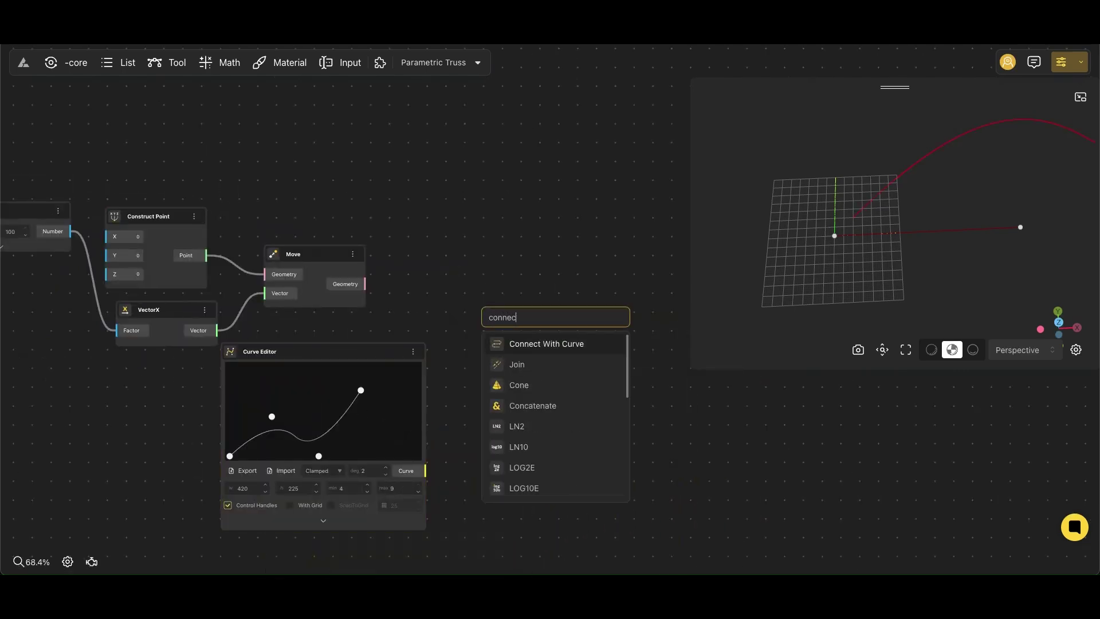
text(t)
click(545, 345)
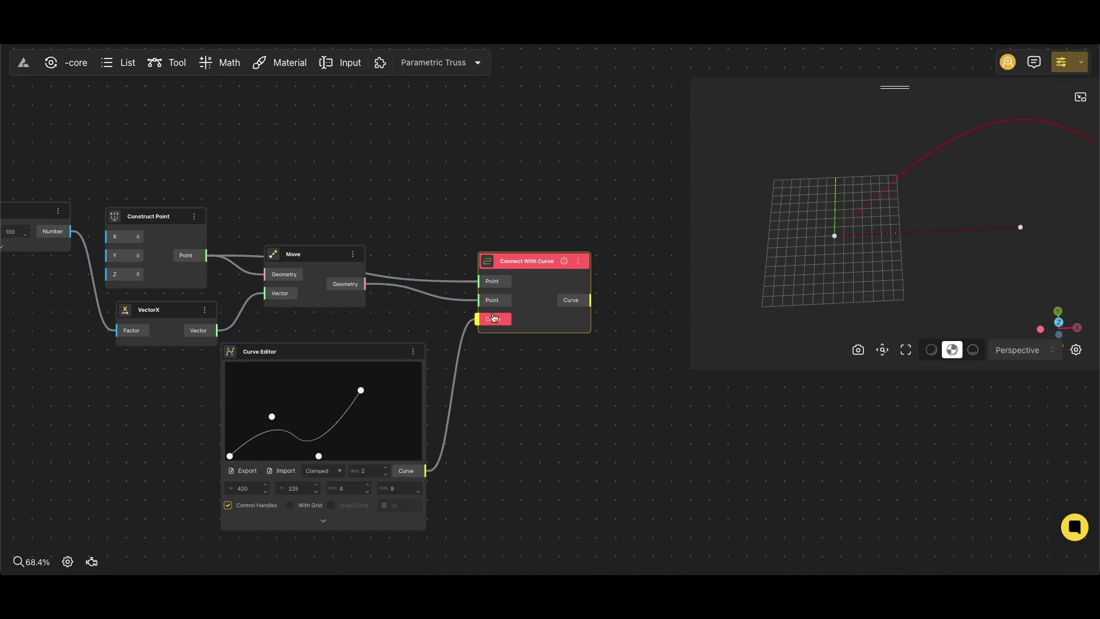
Hide the Curve Editor node's geometry in the 3D preview.
scroll(595, 371, right, 2)
right_click(302, 358)
click(325, 371)
click(549, 381)
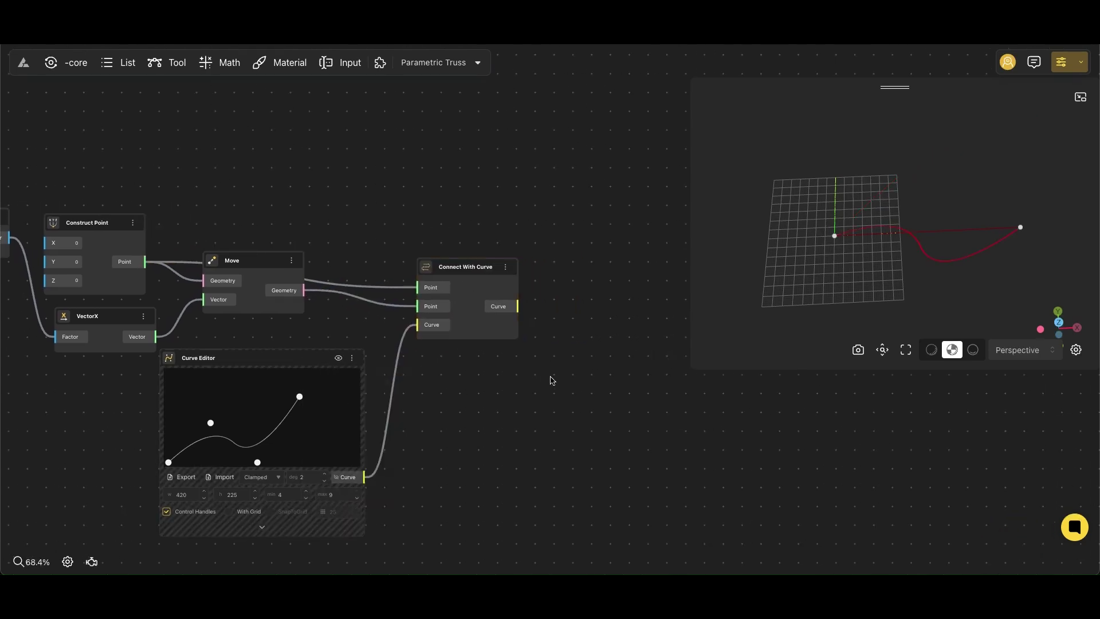
Add a second Move node and connect the Connect With Curve output to its Geometry input.
scroll(550, 380, right, 3)
double_click(454, 350)
text(move)
click(507, 403)
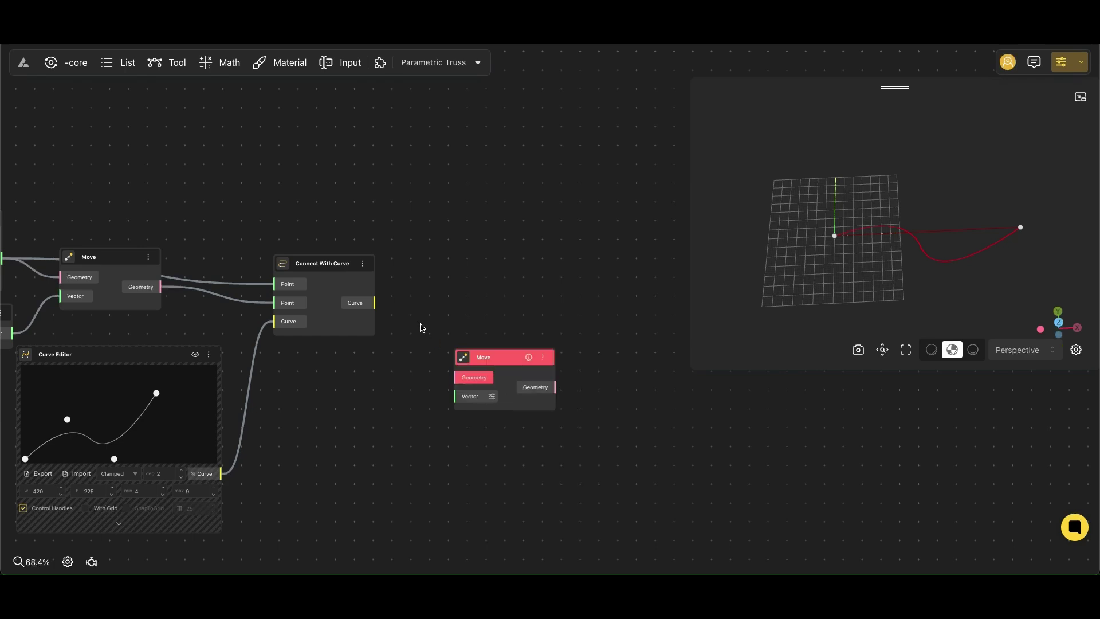
drag(456, 357, 464, 368)
drag(375, 302, 463, 377)
scroll(449, 353, down, 2)
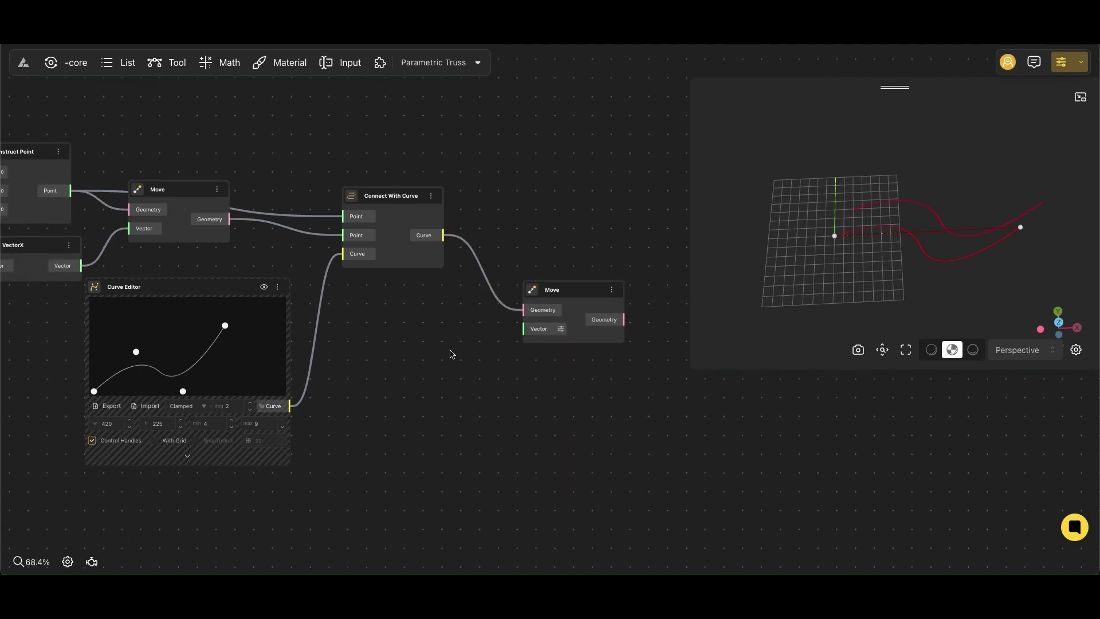
Add a VectorZ node and connect its Vector output to the second Move node.
double_click(437, 386)
text(vect)
click(487, 265)
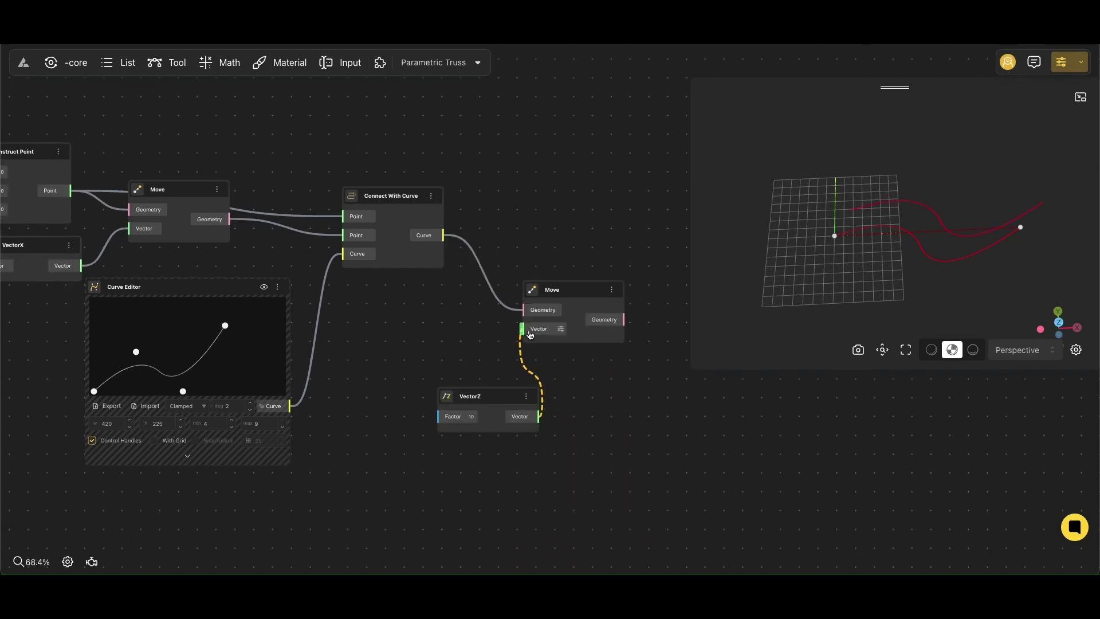
Add a Range Input node from the value 50, rename it height and connect it to the VectorZ Factor.
double_click(454, 461)
text(50)
click(441, 511)
scroll(429, 477, up, 2)
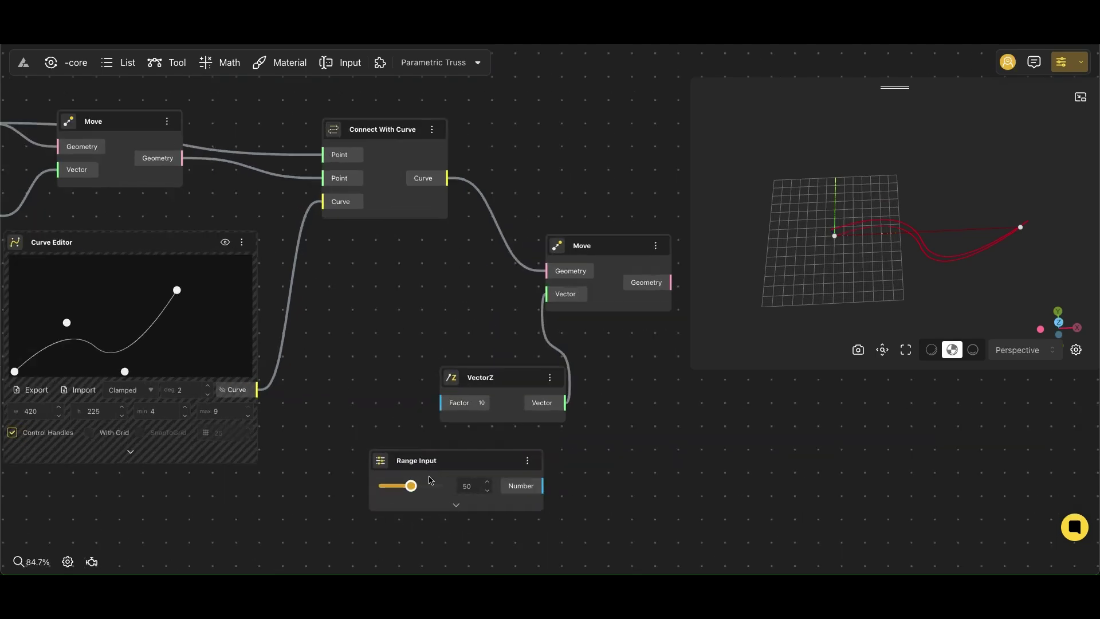
double_click(421, 462)
text(height)
key(Return)
scroll(407, 383, down, 3)
drag(475, 421, 531, 357)
Rearrange the graph so VectorZ sits below Connect With Curve and the second Move node follows both.
drag(570, 413, 53, 189)
drag(540, 314, 252, 331)
drag(407, 268, 487, 225)
drag(299, 364, 227, 286)
click(496, 355)
click(453, 235)
drag(488, 272, 411, 322)
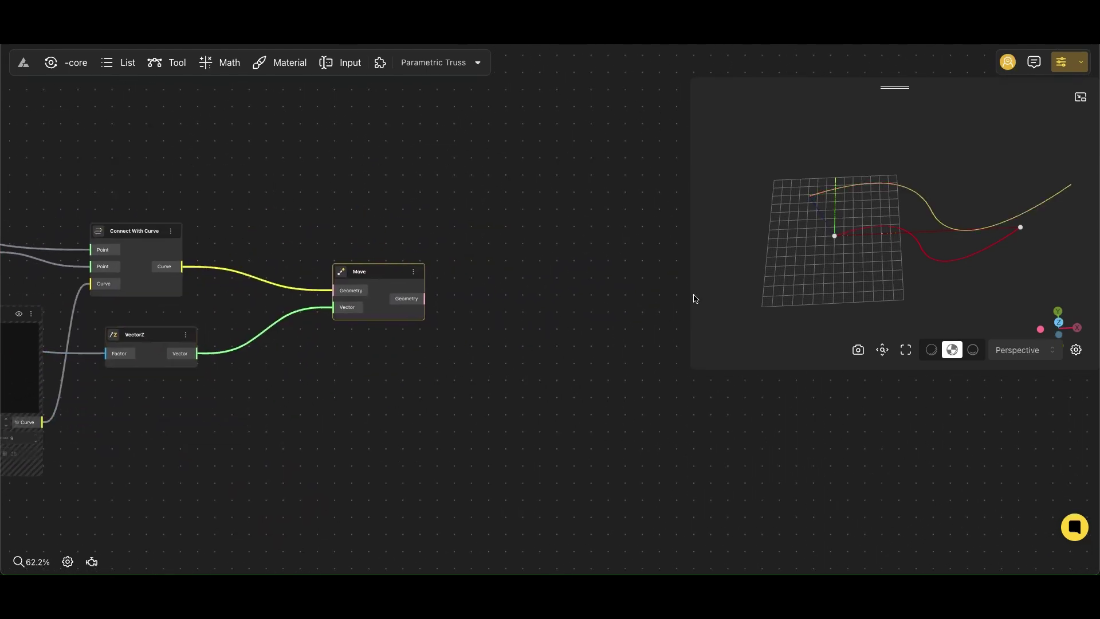
Add two Divide By Count nodes and connect the original curve to one and the moved curve to the other.
drag(786, 298, 819, 261)
right_click(520, 296)
text(divide)
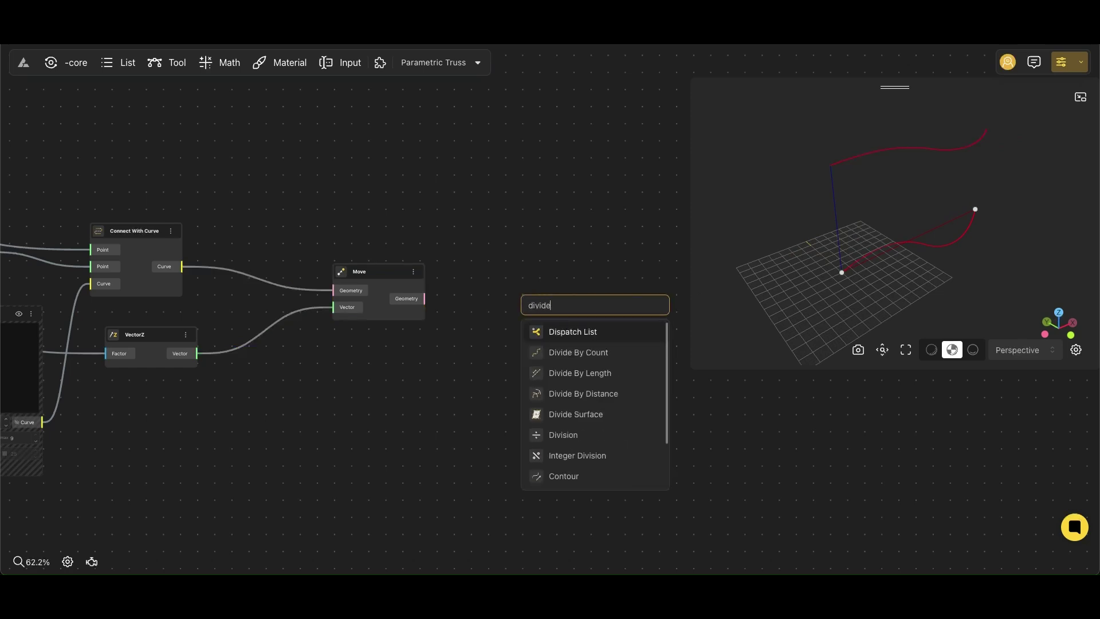
click(567, 350)
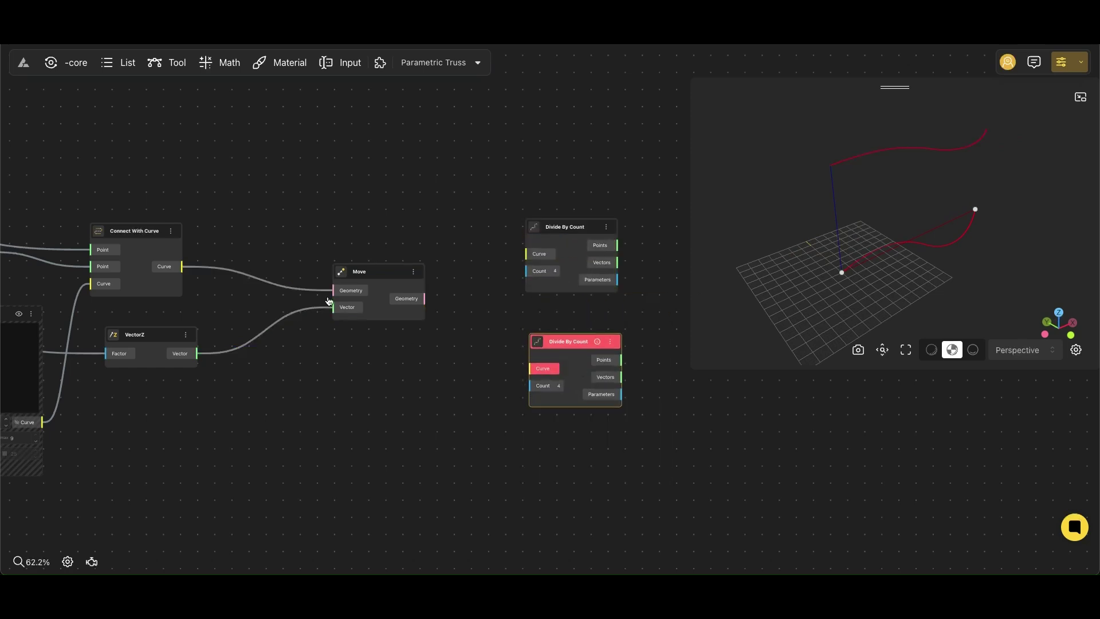
drag(170, 269, 527, 253)
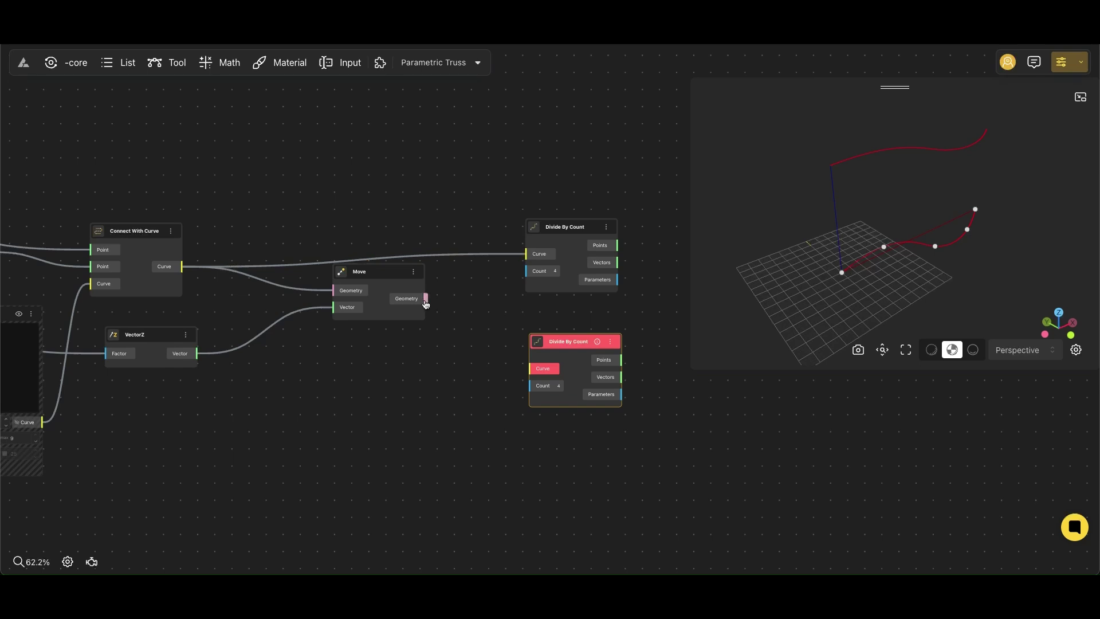
drag(532, 372, 529, 369)
Add a Range Input node from the value 10, rename it count and connect it to both Divide By Count nodes.
right_click(394, 390)
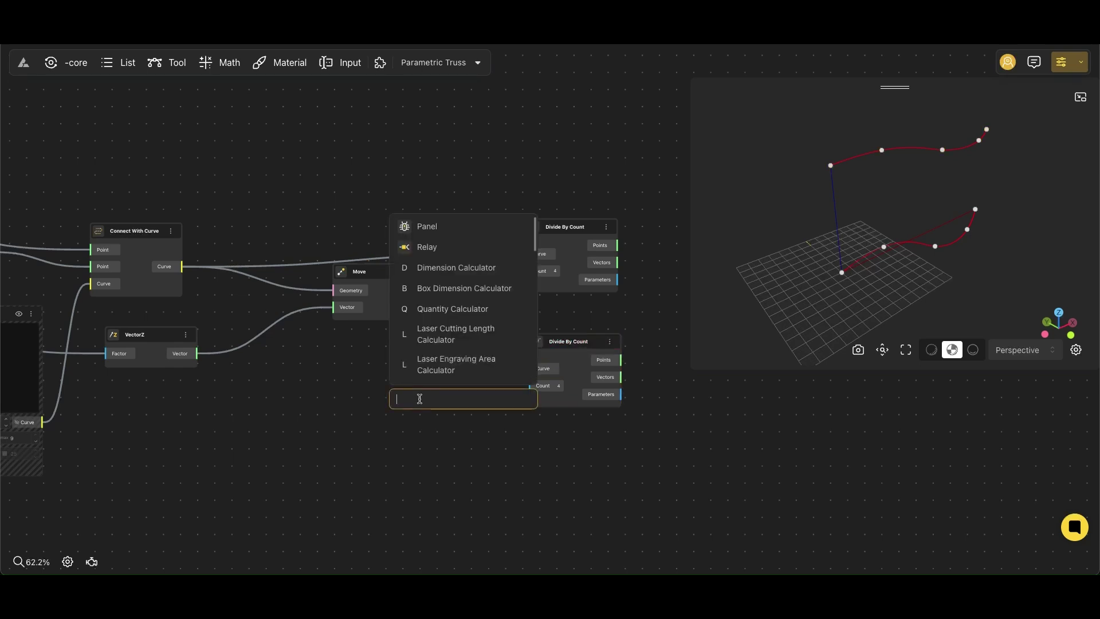
text(10)
click(442, 447)
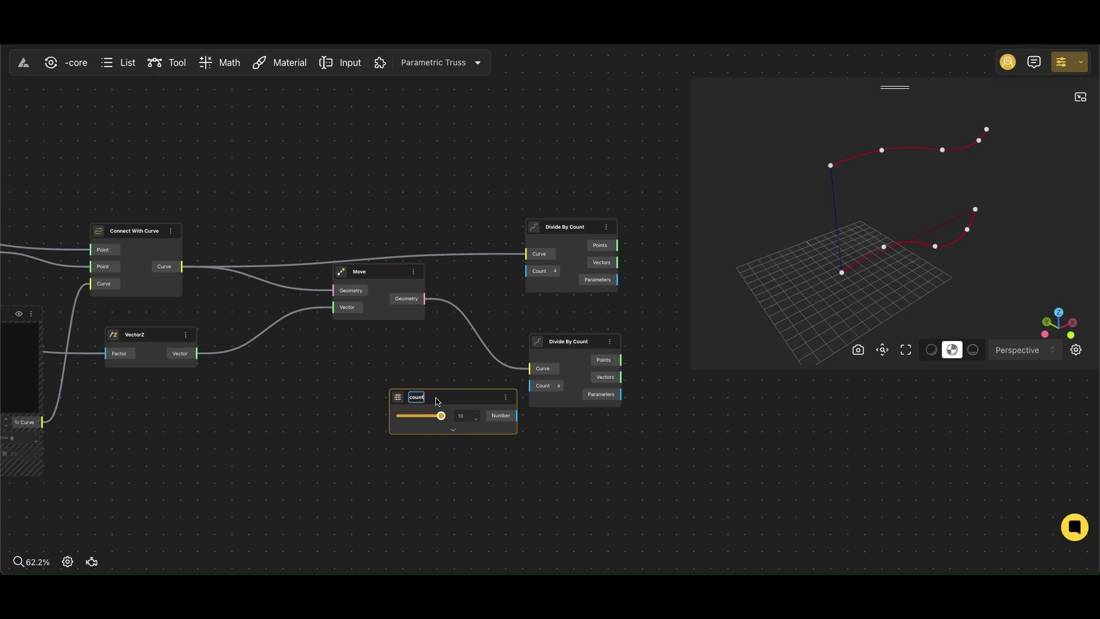
drag(477, 401, 338, 383)
drag(514, 289, 517, 294)
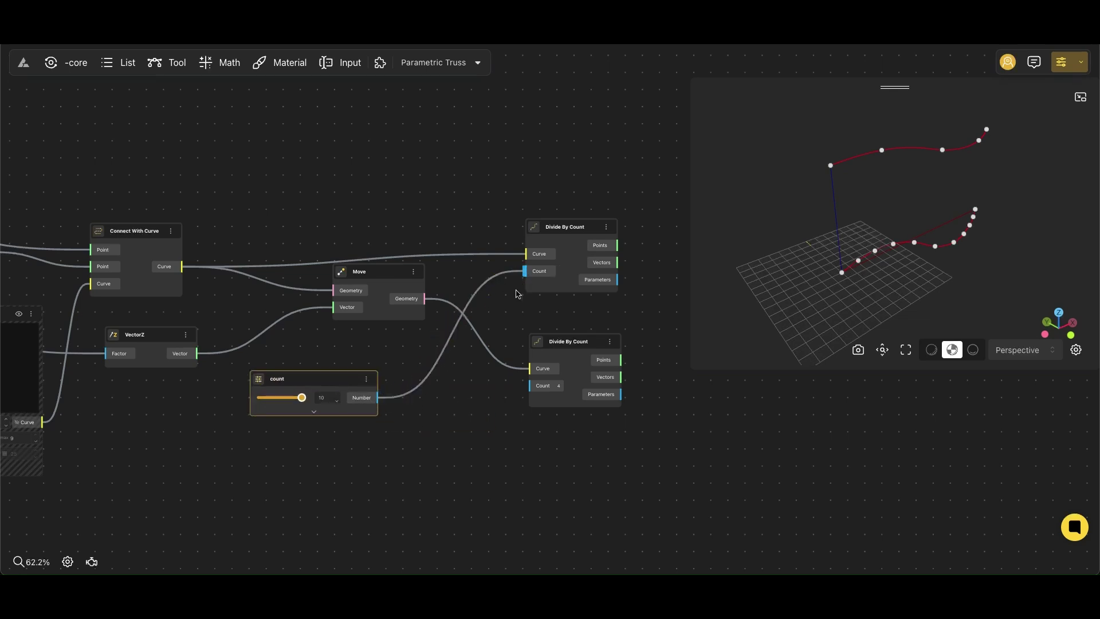
drag(529, 387, 528, 386)
drag(683, 388, 481, 378)
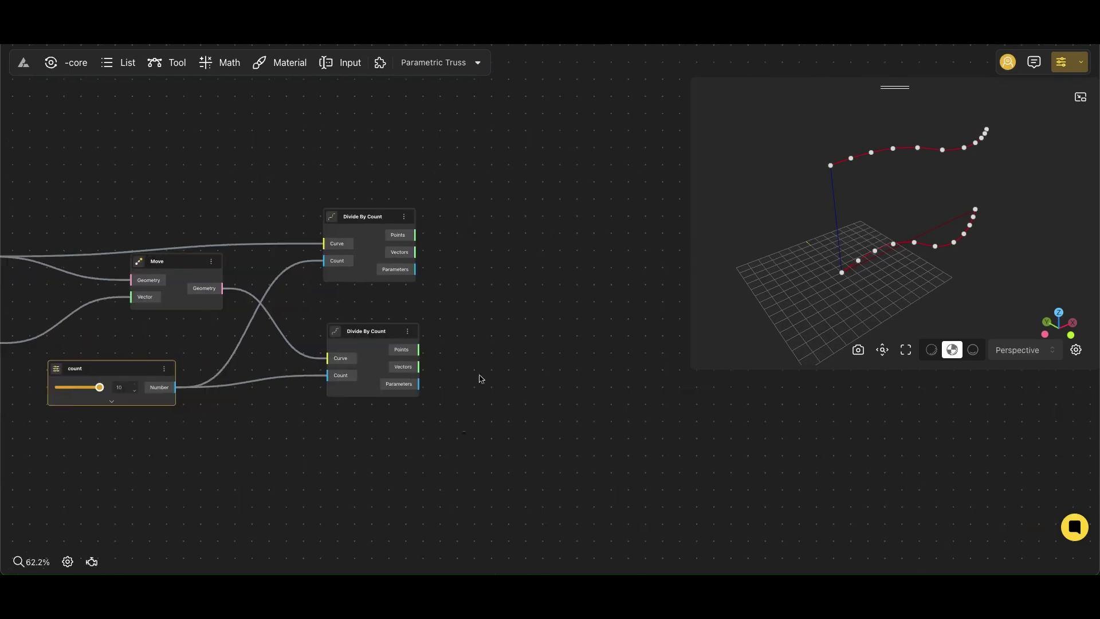
Add two Take Nth nodes and connect each Divide By Count node's Points to the List input of one of them.
double_click(493, 338)
text(take)
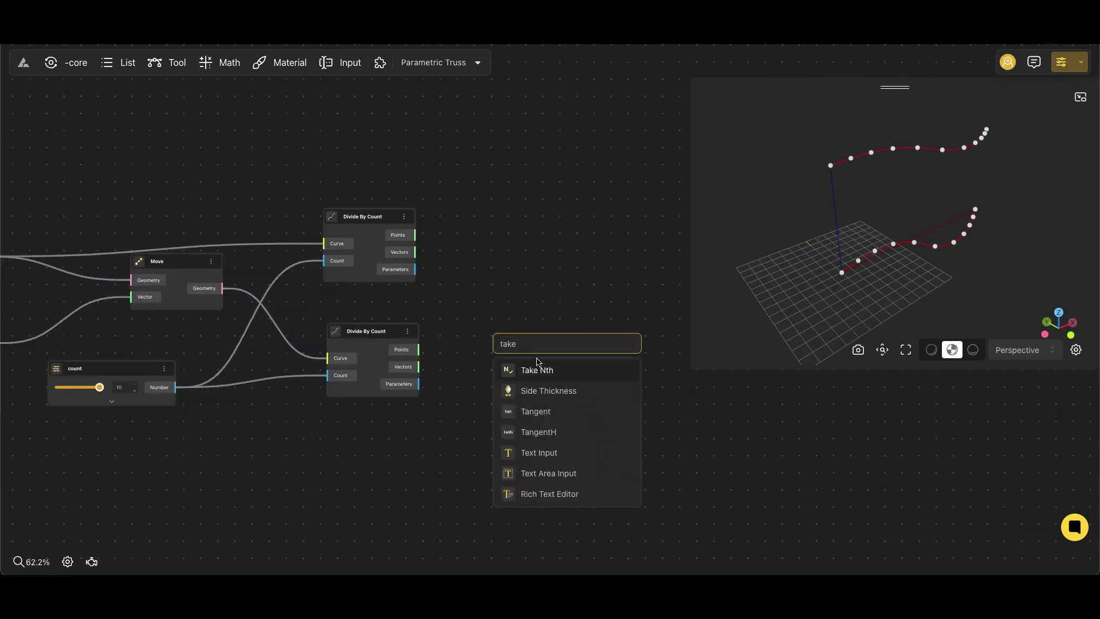
click(537, 365)
drag(537, 361, 570, 363)
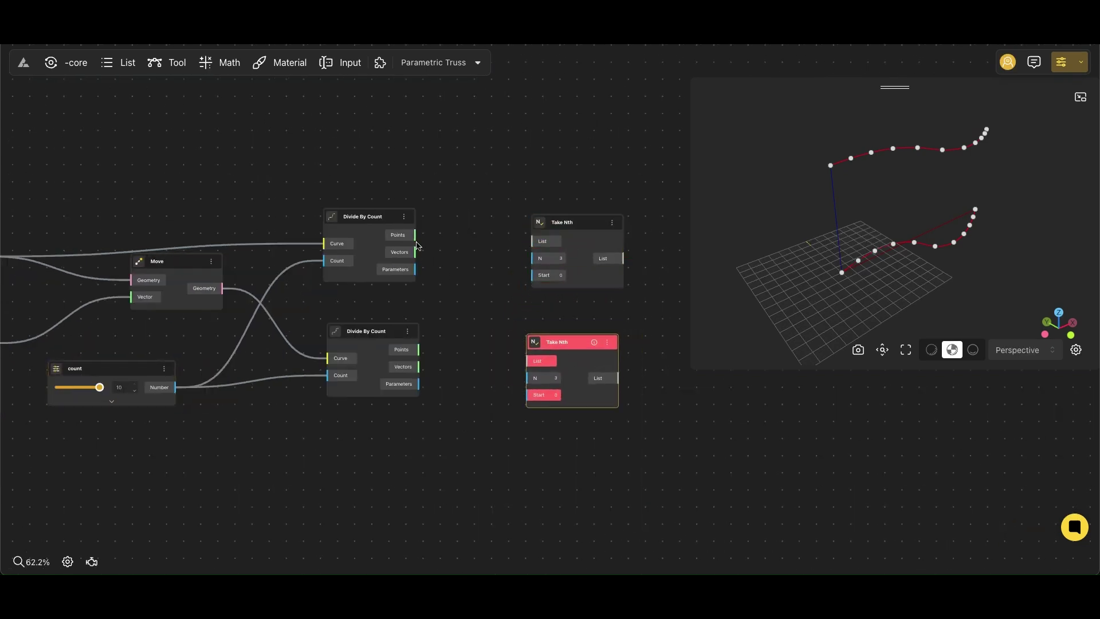
drag(440, 353, 537, 360)
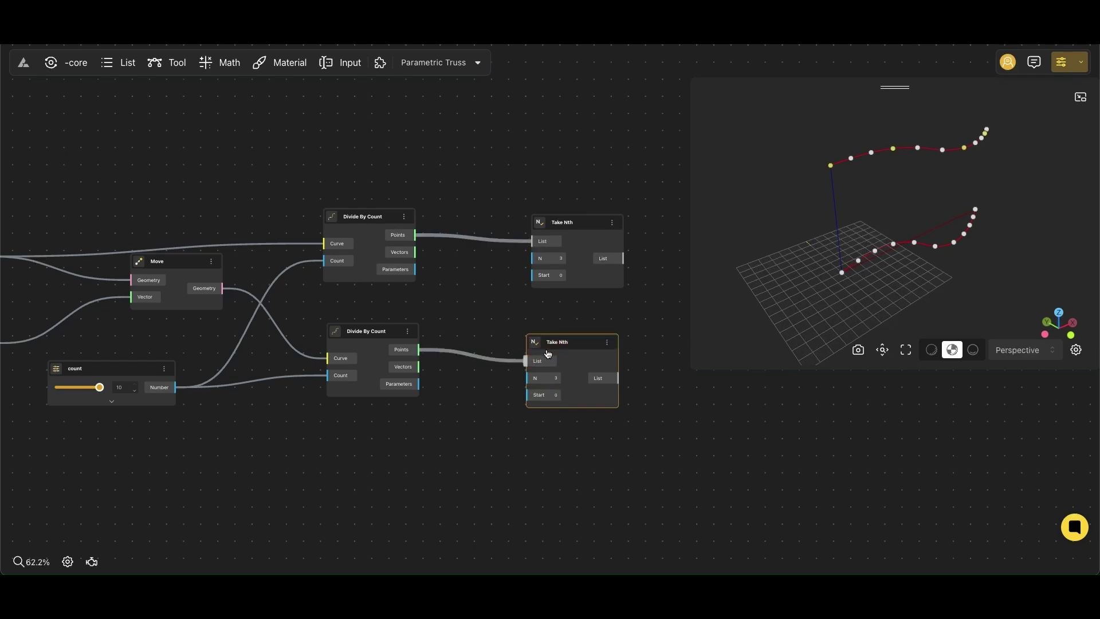
Set N to 2 on both Take Nth nodes and Start to 1 on the lower one.
scroll(570, 306, up, 3)
click(562, 242)
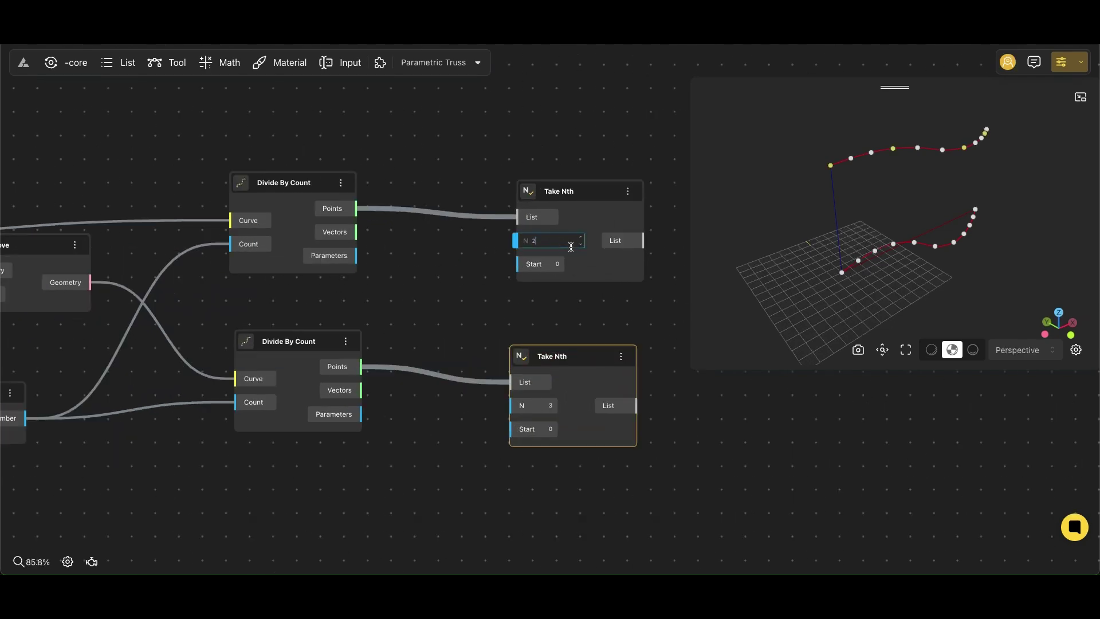
click(554, 401)
text(2)
click(559, 431)
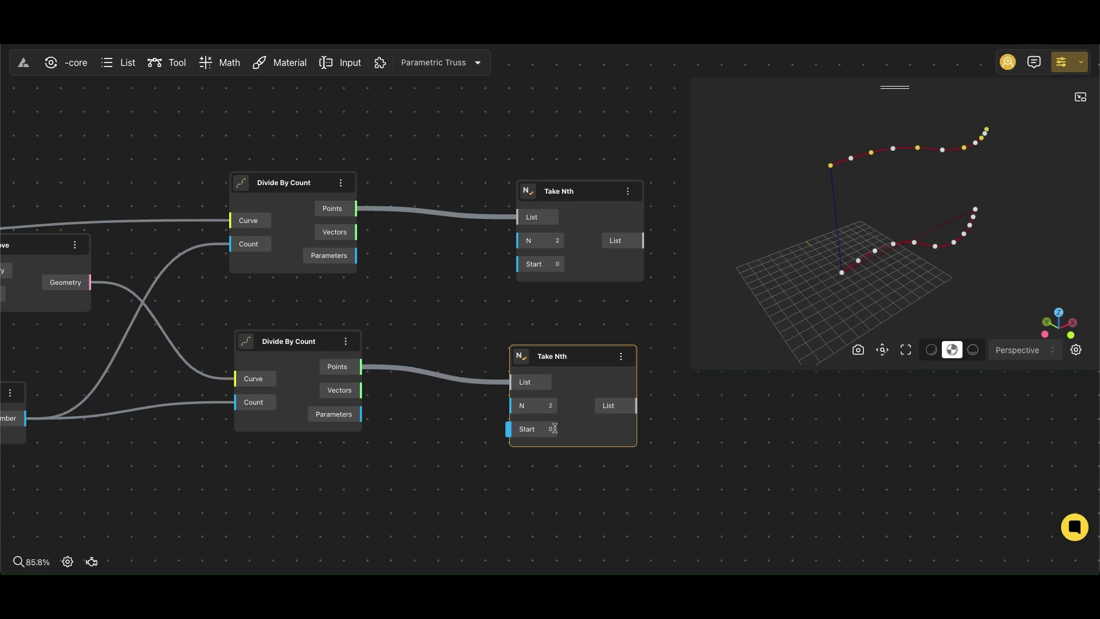
text(1)
click(594, 508)
Add two Graft Tree nodes and connect the List output of each Take Nth node to one of them.
drag(735, 415, 481, 418)
double_click(488, 347)
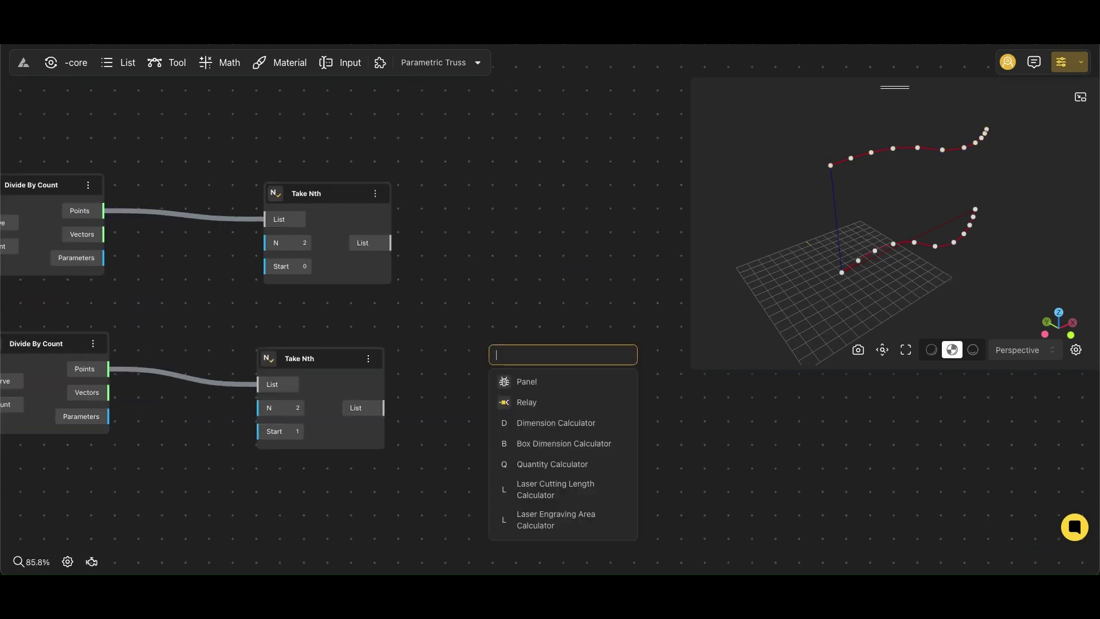
text(graft)
click(537, 378)
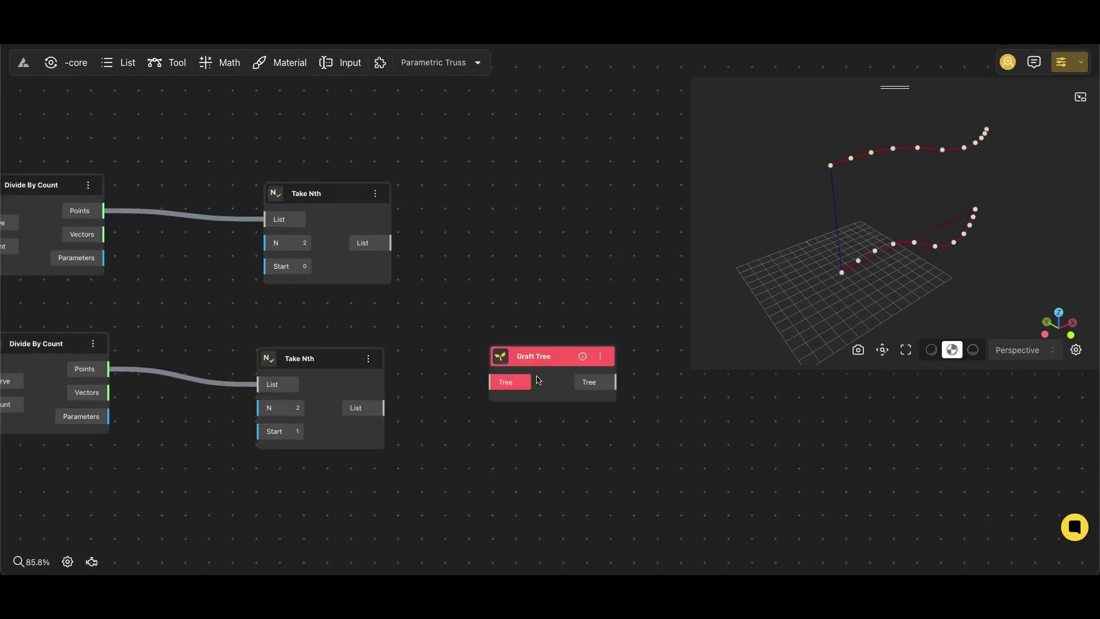
drag(539, 358, 564, 201)
alt+drag(561, 238, 564, 397)
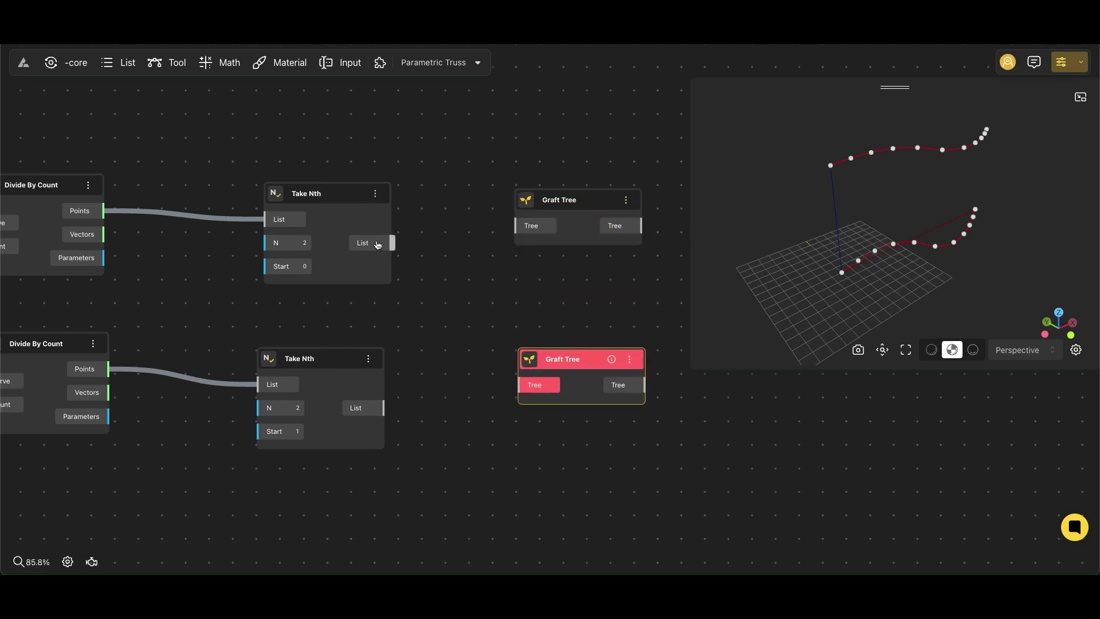
drag(519, 231, 518, 229)
drag(496, 388, 520, 384)
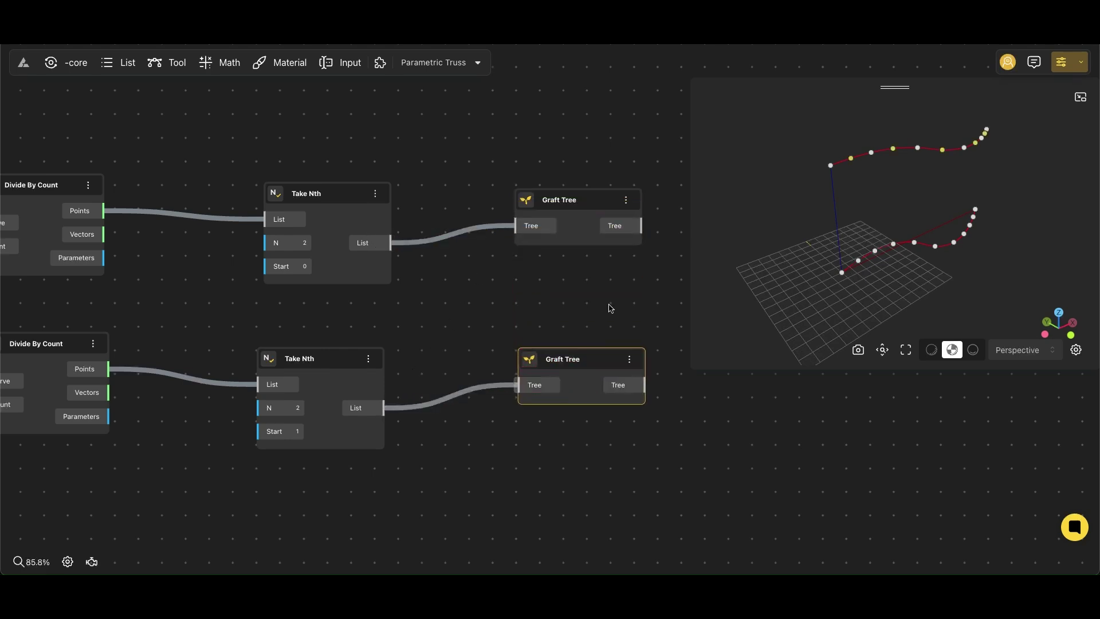
Add a Polyline node with a second point input and connect the upper Graft Tree to Point 1 and the lower to Point 2.
drag(687, 303, 516, 308)
double_click(526, 308)
text(poly)
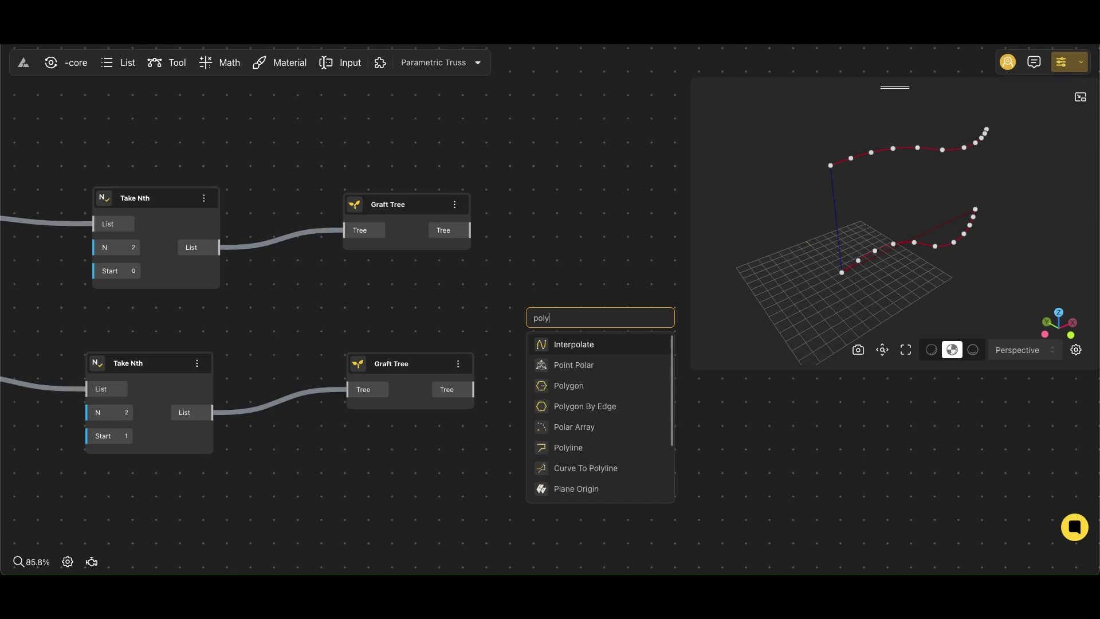
click(584, 446)
drag(525, 356, 527, 368)
right_click(527, 368)
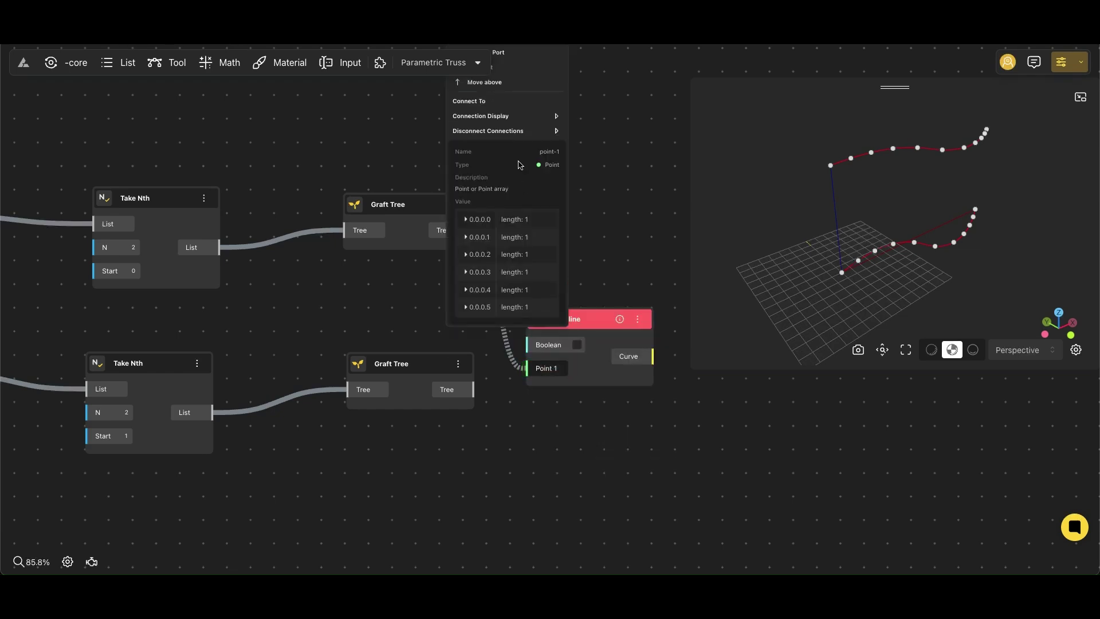
scroll(607, 148, down, 3)
click(535, 90)
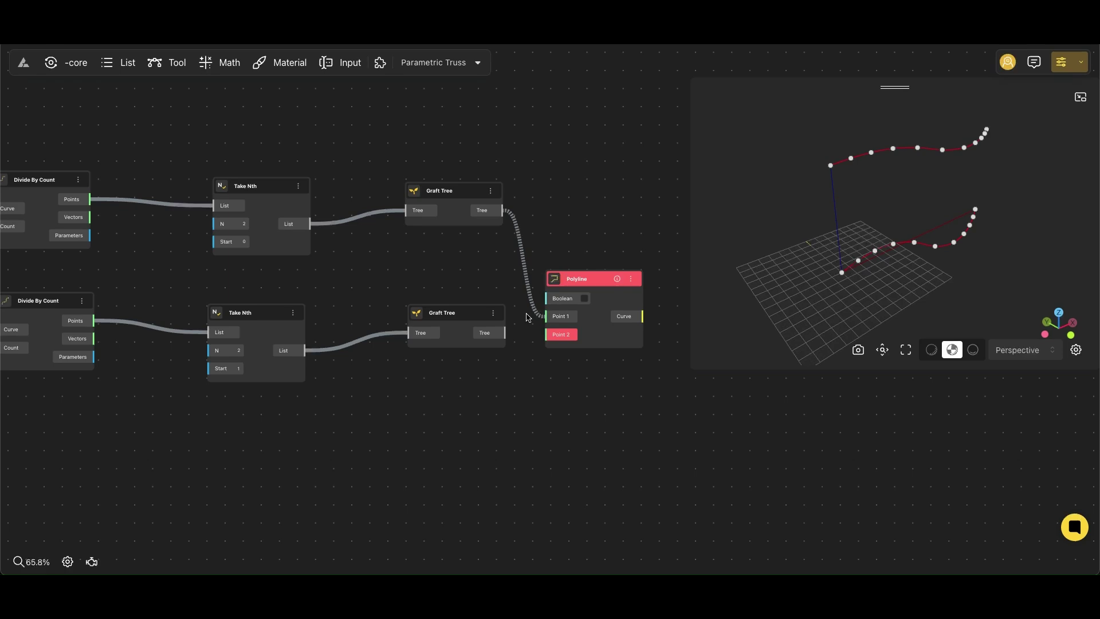
scroll(530, 335, up, 1)
drag(504, 332, 547, 333)
drag(608, 302, 630, 256)
Add a Line node between the Points of the two Divide By Count nodes and place it directly below the Polyline node.
drag(619, 376, 546, 365)
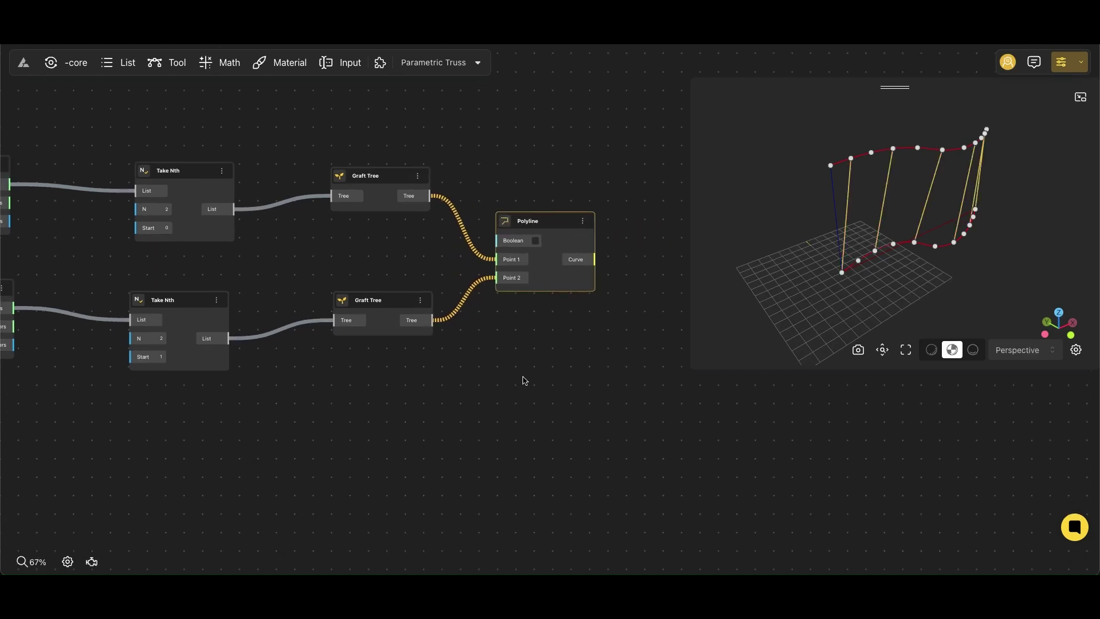
double_click(512, 383)
text(lline)
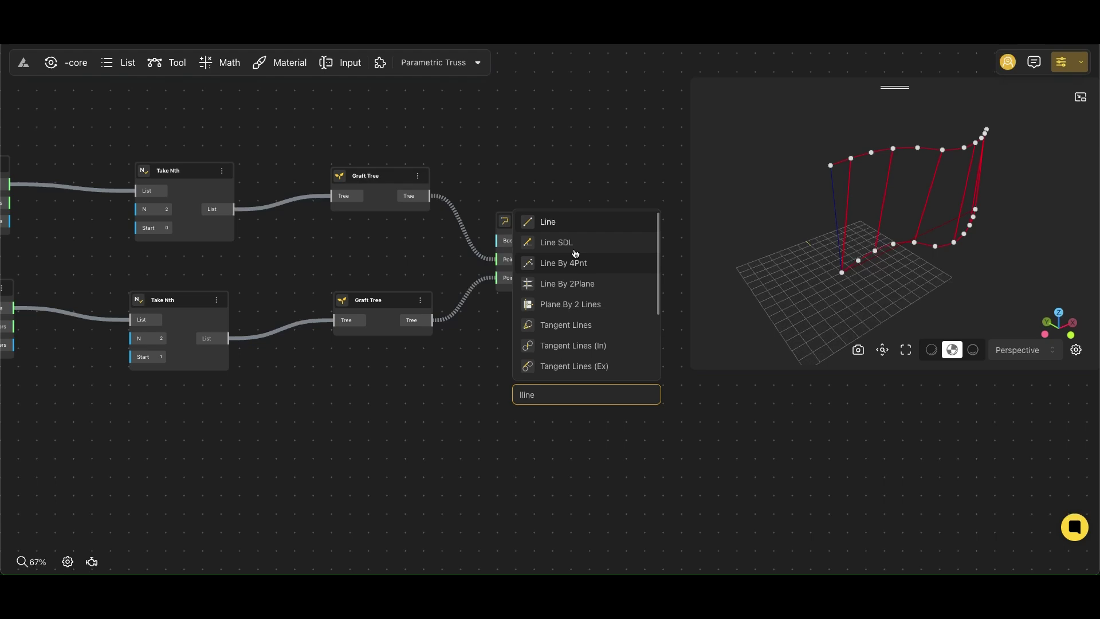
key(Return)
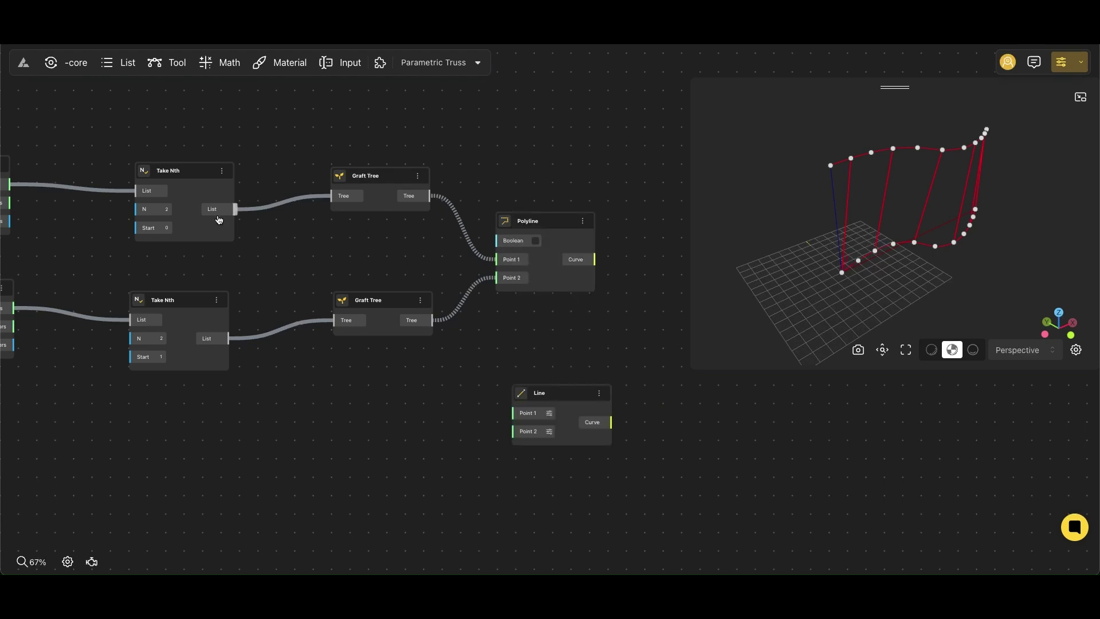
scroll(291, 269, left, 5)
drag(131, 201, 135, 317)
right_drag(623, 398, 515, 388)
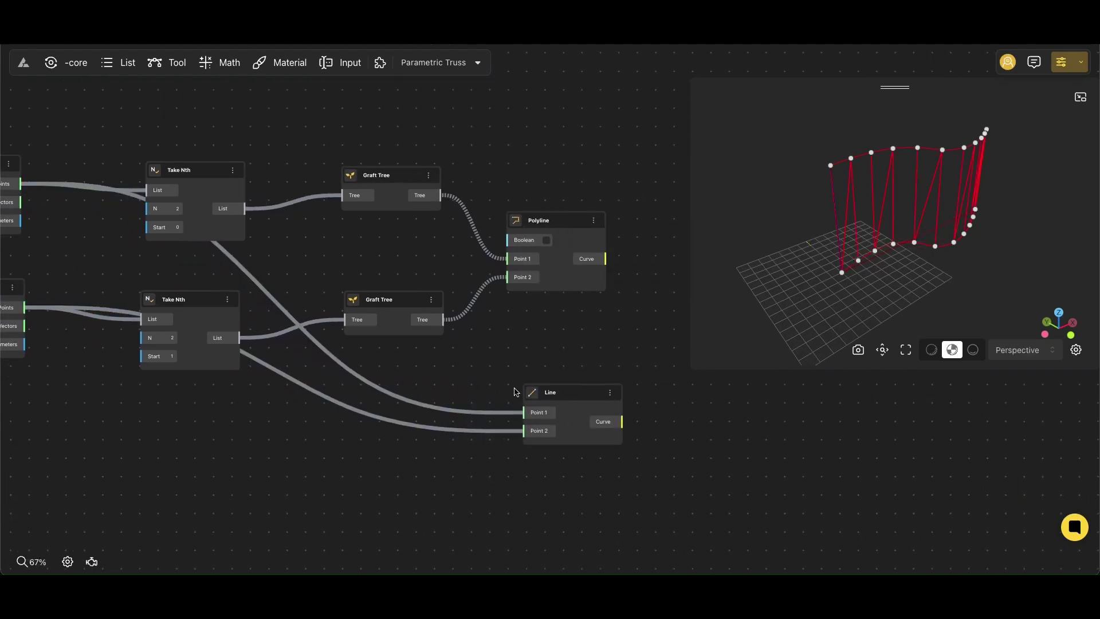
drag(581, 413, 587, 340)
Add a third Take Nth node fed by the upper Divide By Count's Points, with N set to 2 and Start set to 2.
click(532, 419)
double_click(532, 424)
text(take)
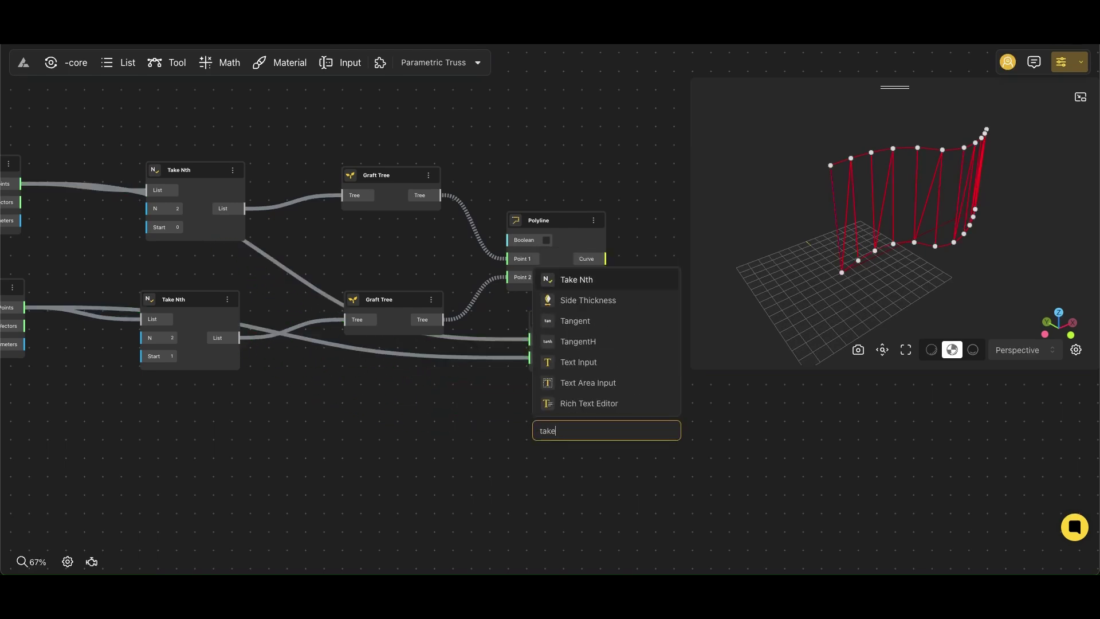
click(571, 280)
scroll(401, 287, left, 5)
drag(242, 171, 752, 436)
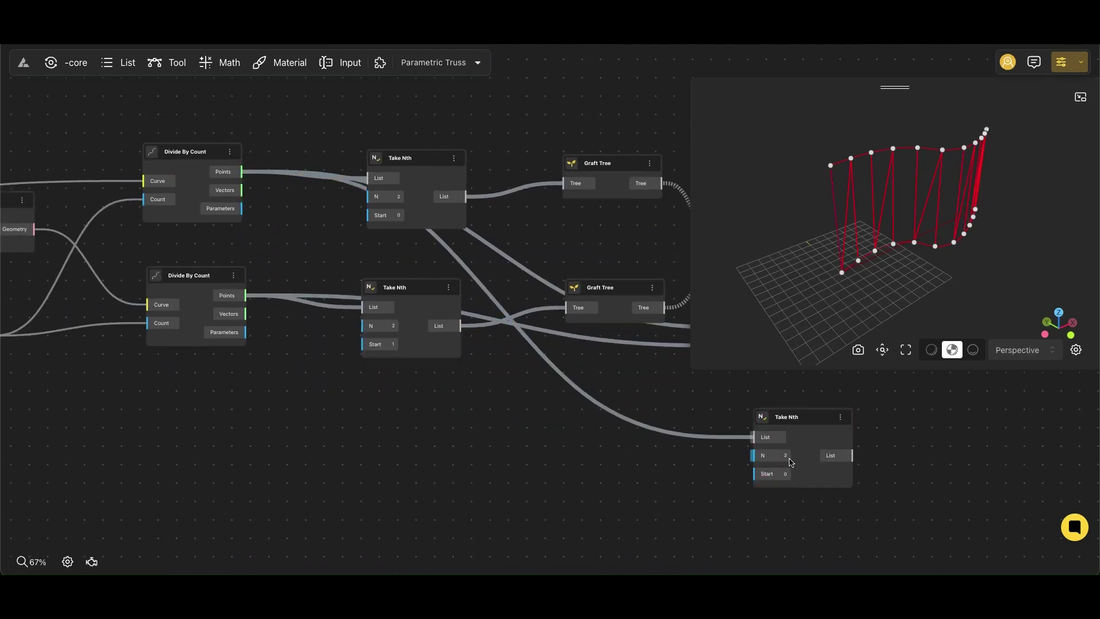
click(785, 471)
text(2)
click(680, 493)
scroll(481, 501, right, 5)
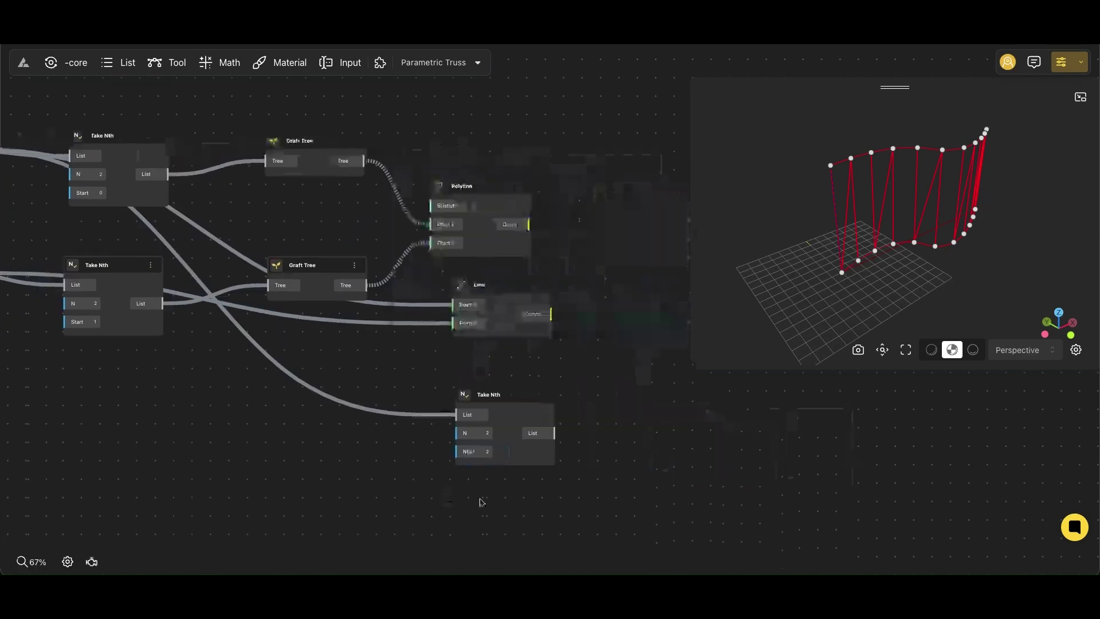
drag(483, 413, 372, 393)
Add a second Line node, connecting the third Take Nth list to Point 1 and the Start 1 Take Nth list to Point 2.
drag(770, 311, 808, 299)
click(502, 427)
double_click(502, 428)
text(line)
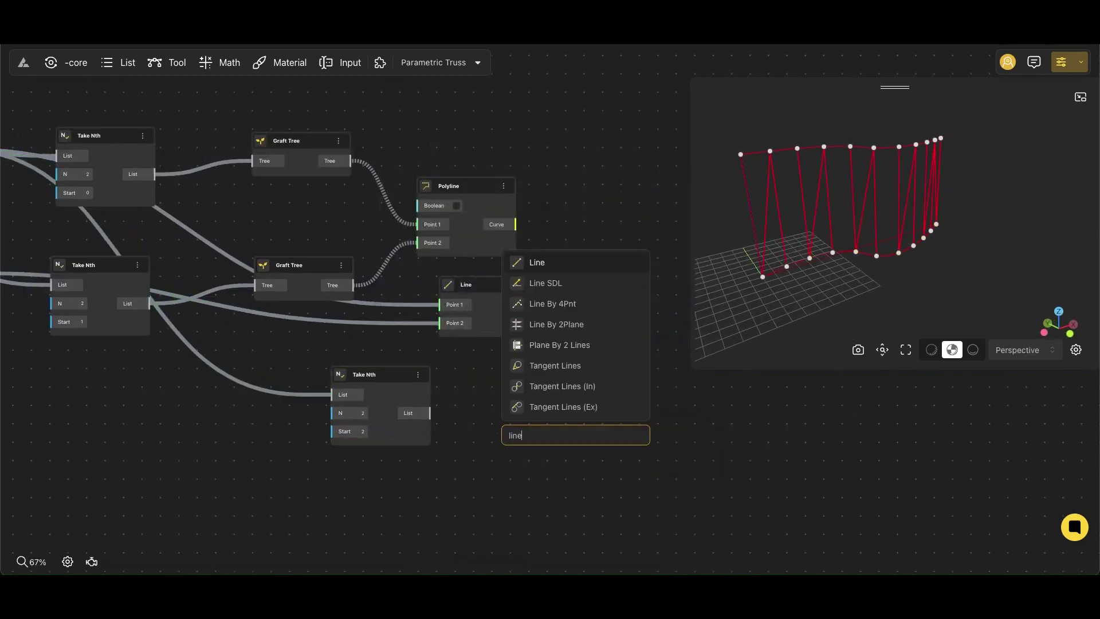
click(545, 265)
click(427, 414)
scroll(480, 408, left, 5)
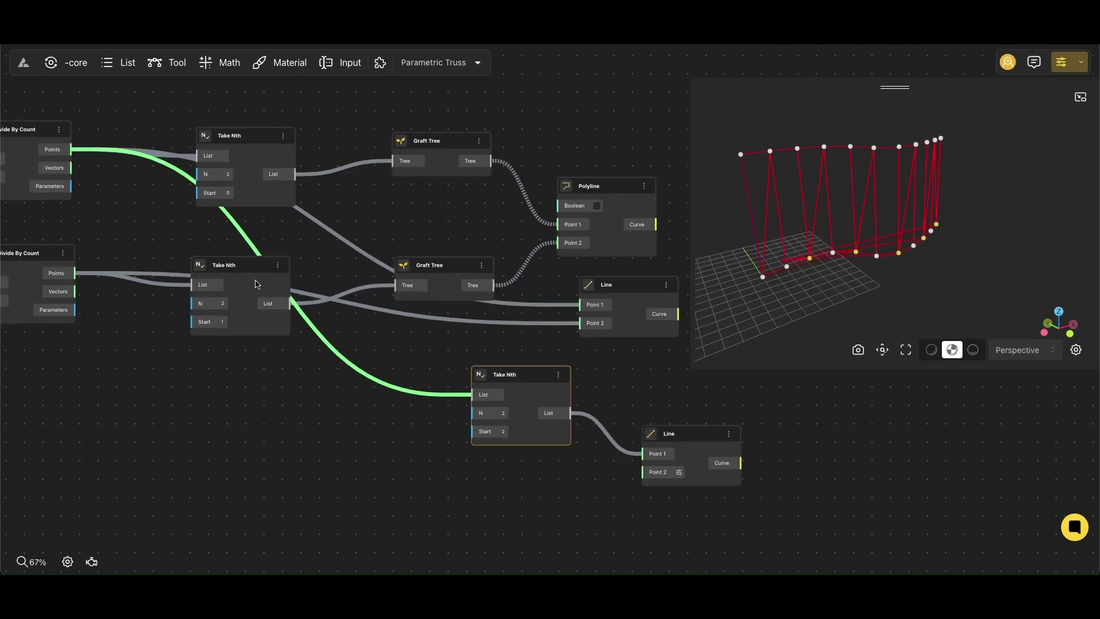
drag(290, 303, 599, 484)
click(598, 484)
right_drag(745, 467, 475, 434)
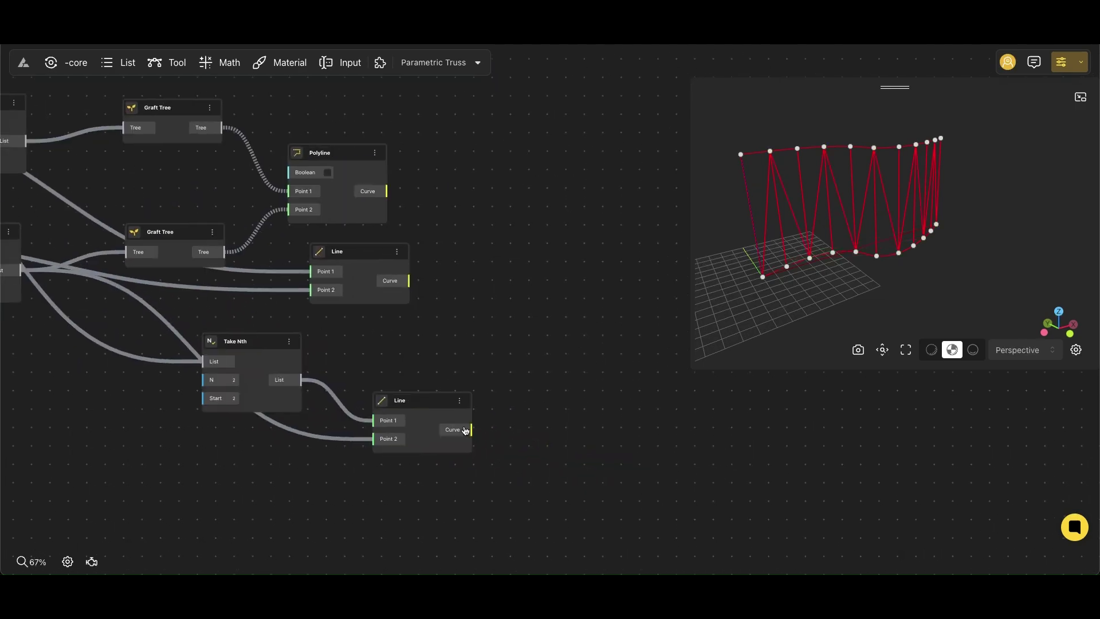
drag(435, 403, 428, 349)
drag(269, 344, 198, 341)
Add a Pipe node after the Polyline and Line nodes and set its radius to 1.
right_drag(559, 272, 457, 332)
scroll(458, 330, down, 2)
double_click(458, 330)
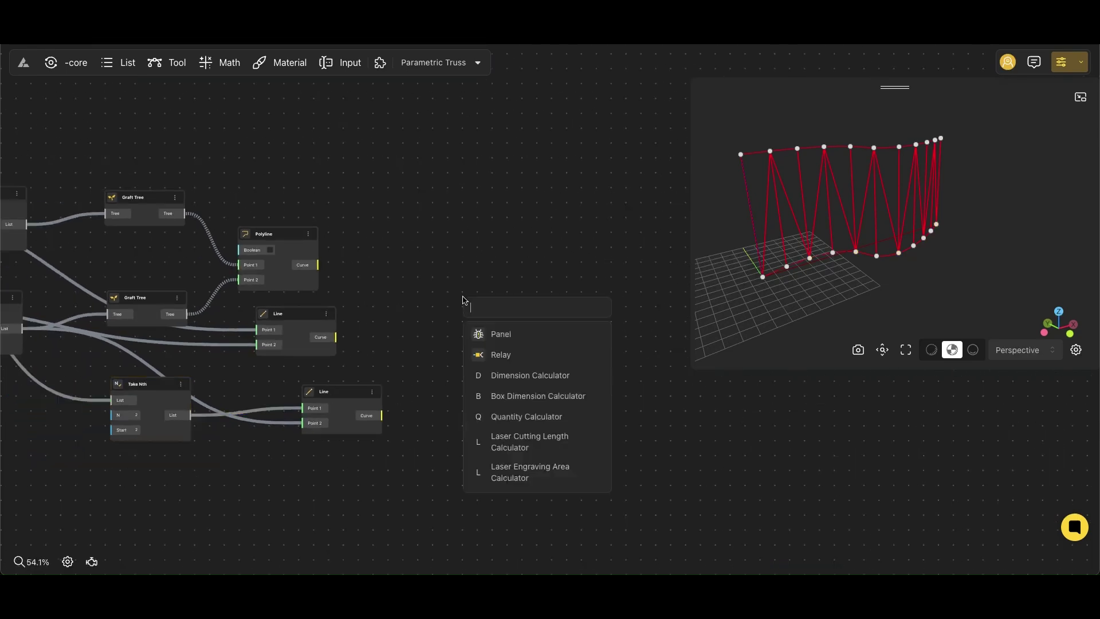
text(pipe)
click(522, 340)
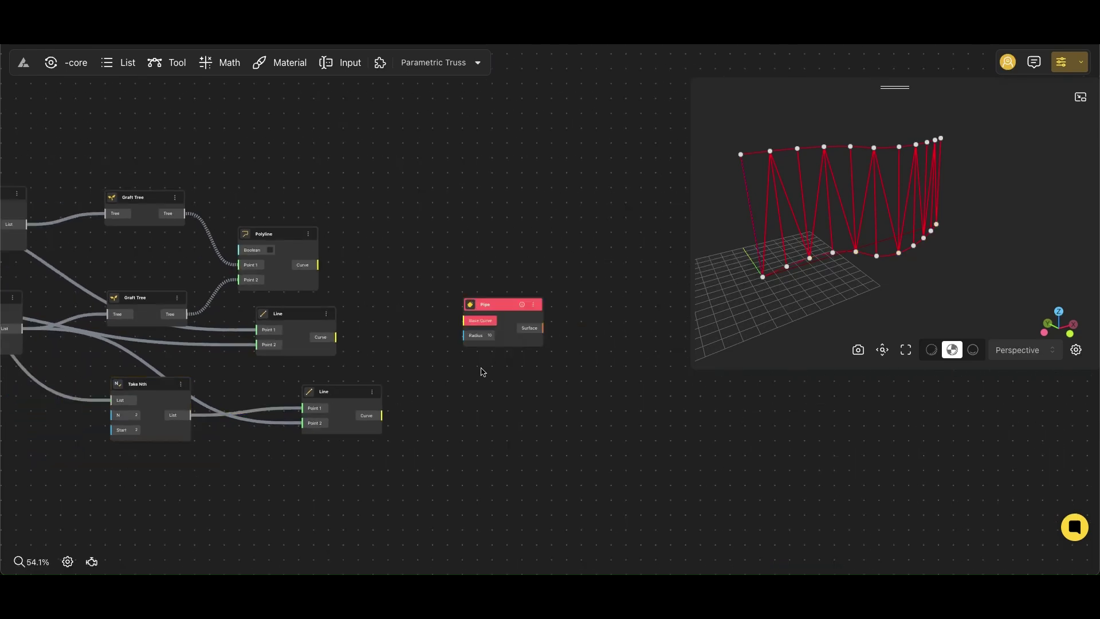
scroll(479, 373, up, 4)
scroll(308, 229, left, 3)
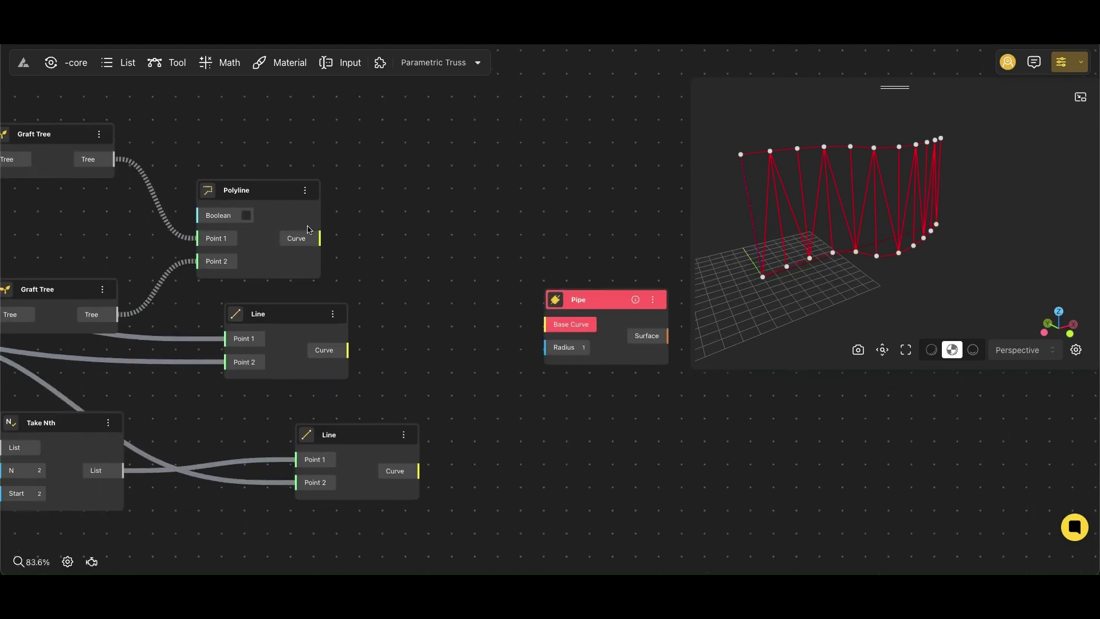
Connect the Curve outputs of the Polyline and both Line nodes to the Pipe's Base Curve.
drag(545, 313, 560, 324)
drag(347, 349, 347, 349)
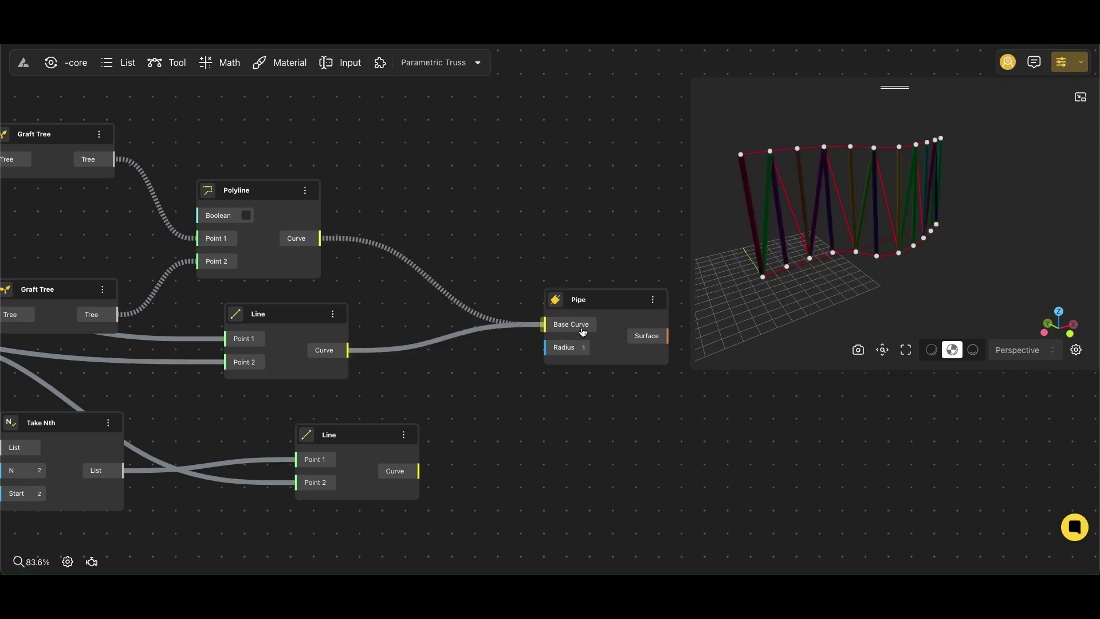
drag(489, 402, 418, 469)
Connect the moved curve and the original Connect With Curve output to the Pipe's Base Curve as well.
scroll(405, 388, down, 6)
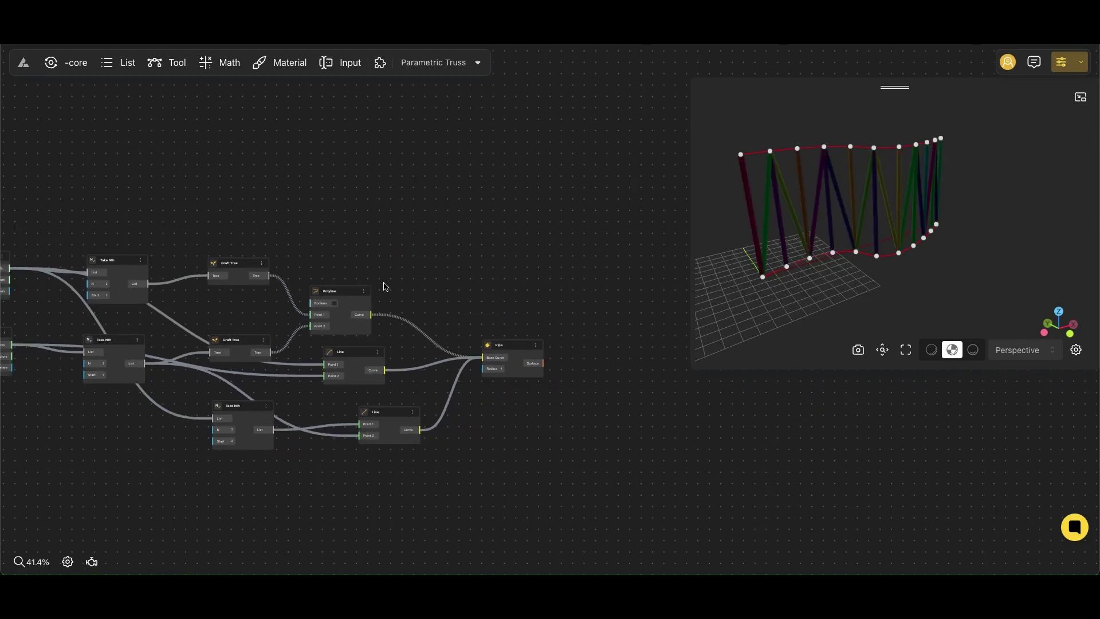
scroll(371, 291, left, 3)
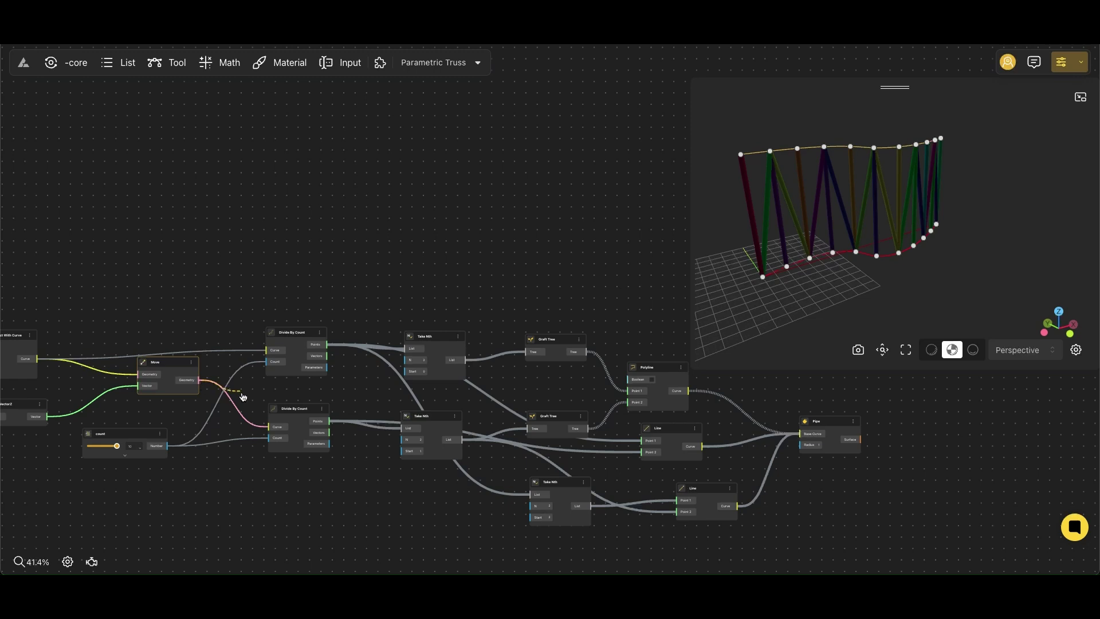
drag(242, 396, 800, 438)
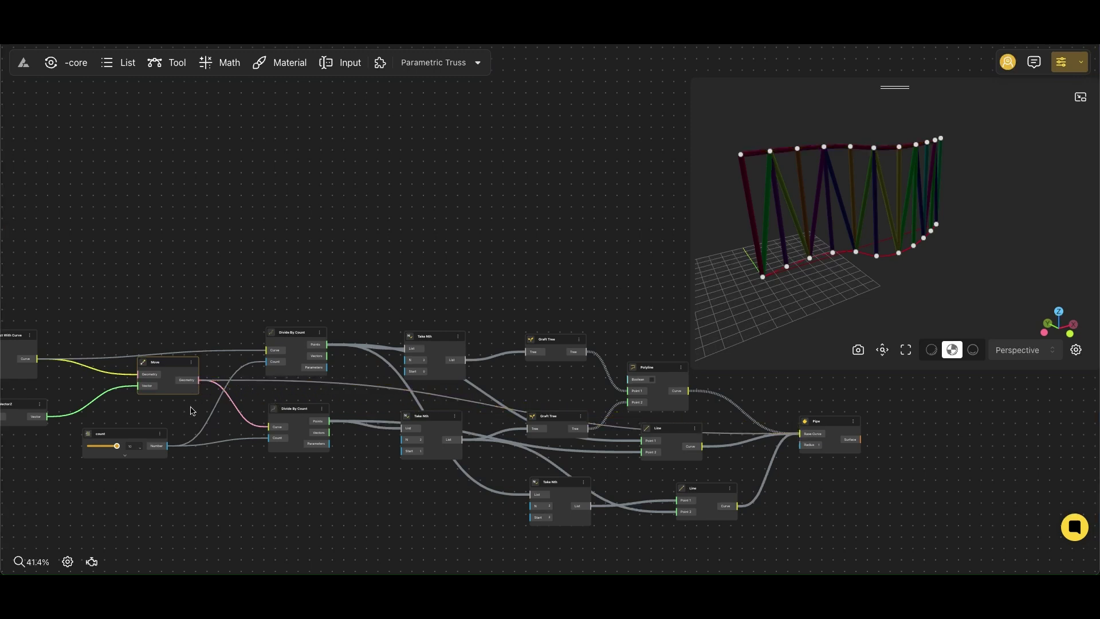
scroll(229, 389, left, 5)
drag(321, 355, 914, 436)
scroll(581, 355, right, 10)
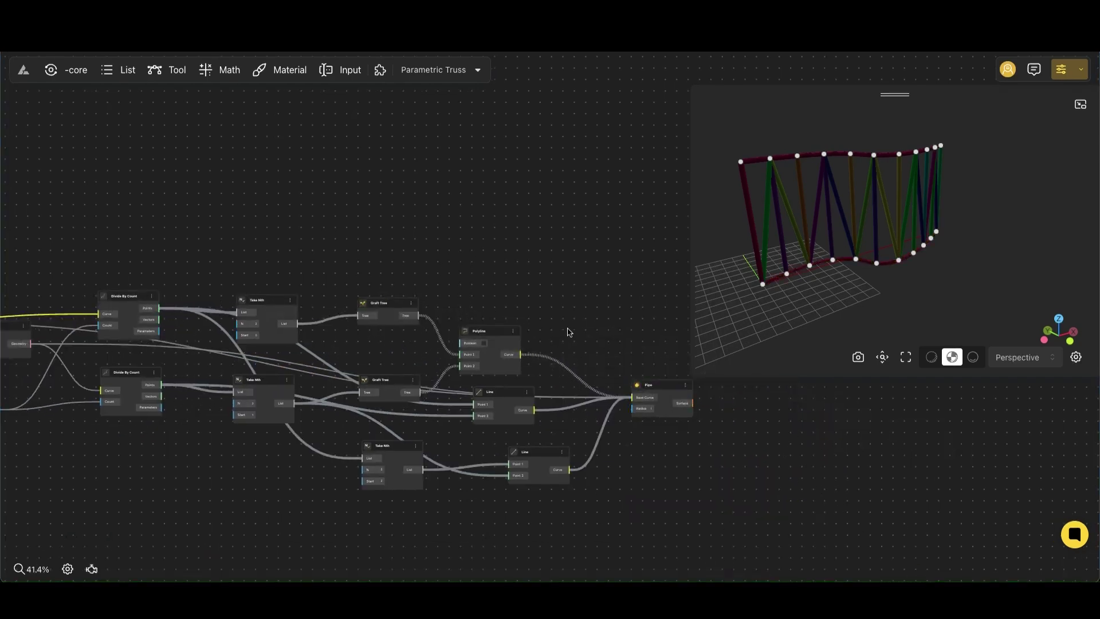
Add a Sphere node below the Divide By Count nodes and set its radius to 2.
middle_drag(569, 324, 502, 297)
scroll(466, 280, down, 2)
middle_drag(192, 203, 433, 235)
scroll(384, 373, up, 5)
scroll(490, 474, down, 3)
scroll(490, 475, right, 2)
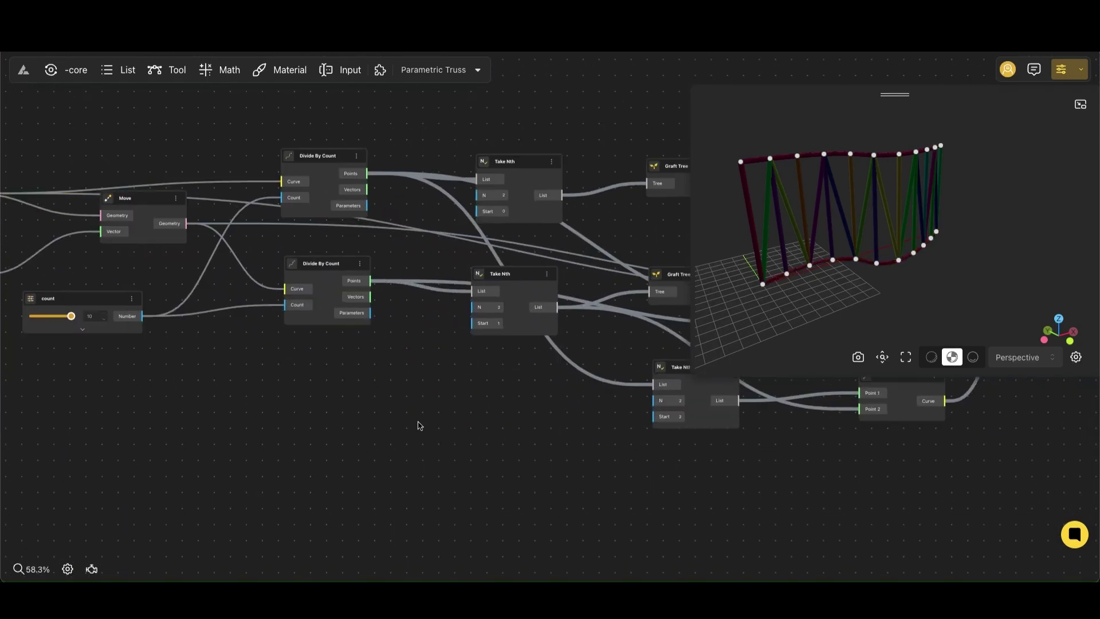
double_click(417, 422)
text(sphere)
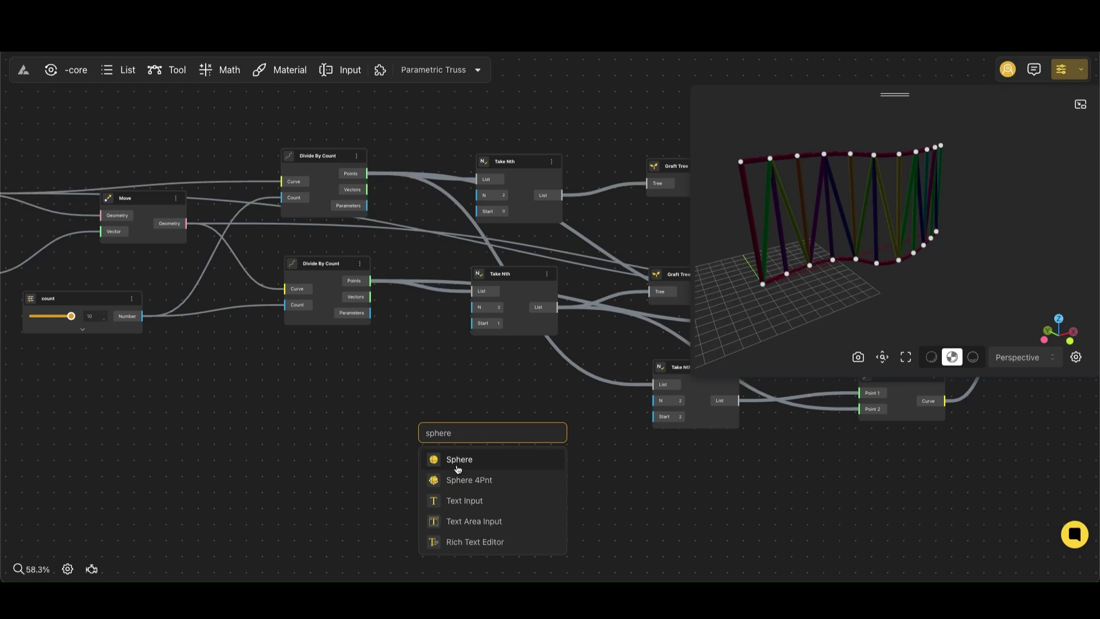
click(459, 468)
scroll(389, 479, up, 4)
click(481, 459)
text(2)
click(305, 436)
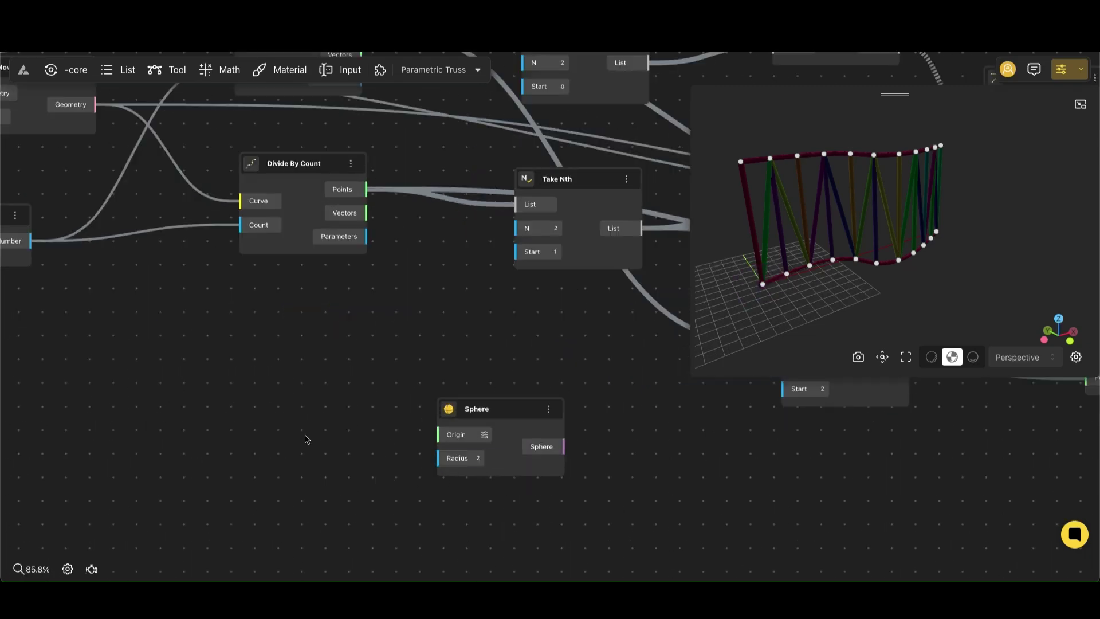
Reposition the Sphere node and connect the Points of both Divide By Count nodes to its Origin.
drag(507, 412, 542, 392)
scroll(513, 367, down, 3)
drag(464, 312, 501, 423)
click(364, 137)
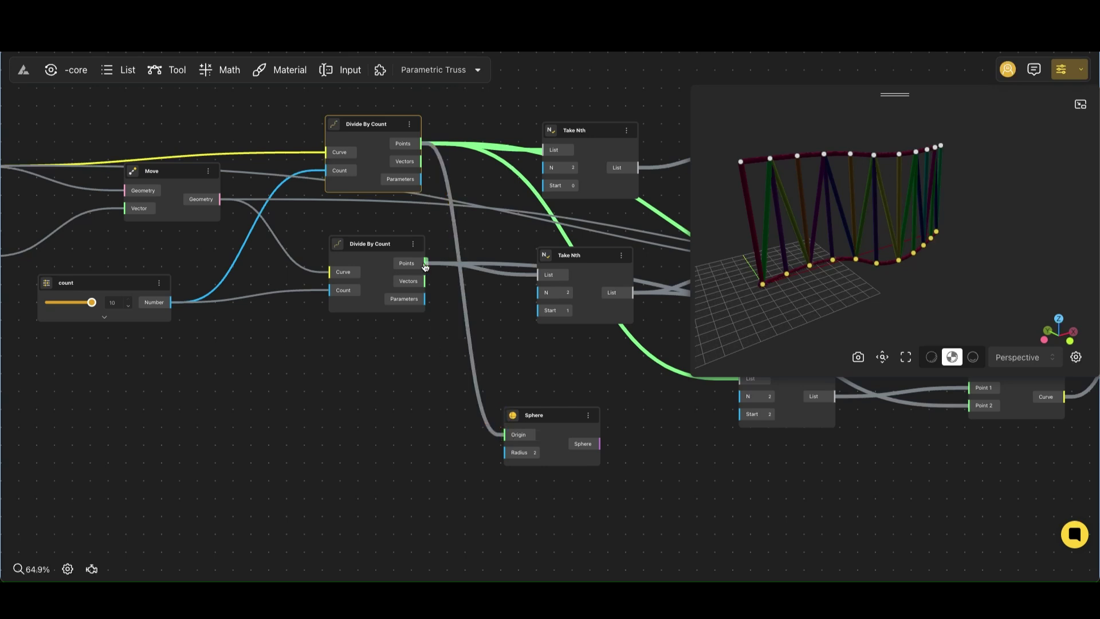
scroll(474, 393, down, 6)
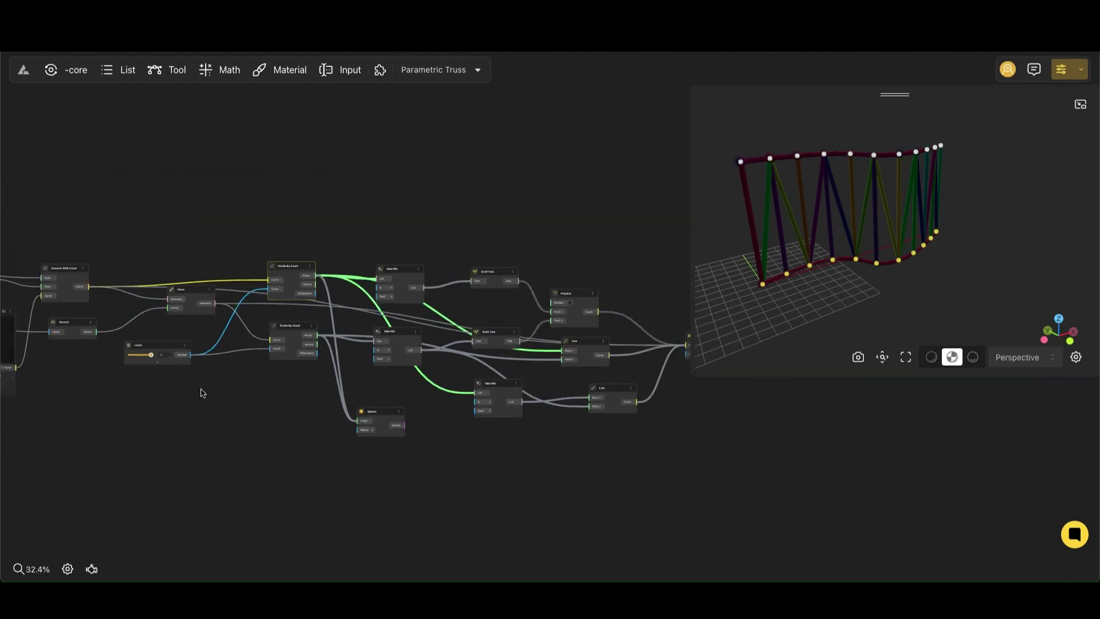
Arrange the count slider and curve editor beside the other input sliders, and place the Sphere node below the Pipe node.
drag(202, 393, 98, 317)
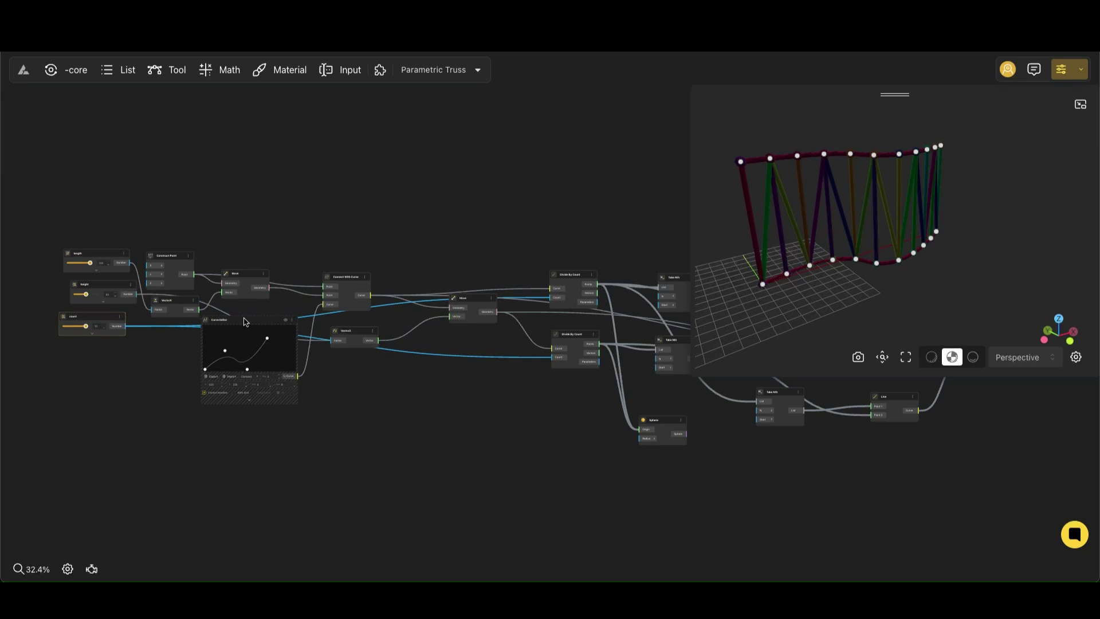
drag(233, 323, 50, 363)
drag(585, 437, 296, 410)
drag(425, 463, 268, 457)
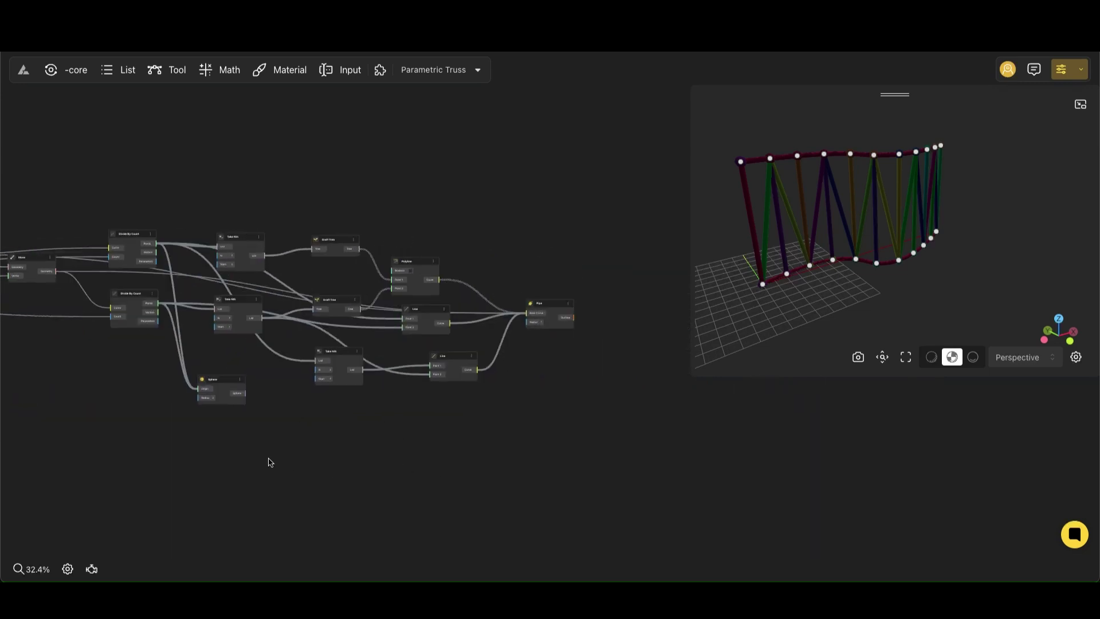
drag(230, 390, 549, 342)
Select all intermediate nodes between the inputs and the Pipe and Sphere nodes, and hide their preview geometry.
scroll(384, 342, down, 5)
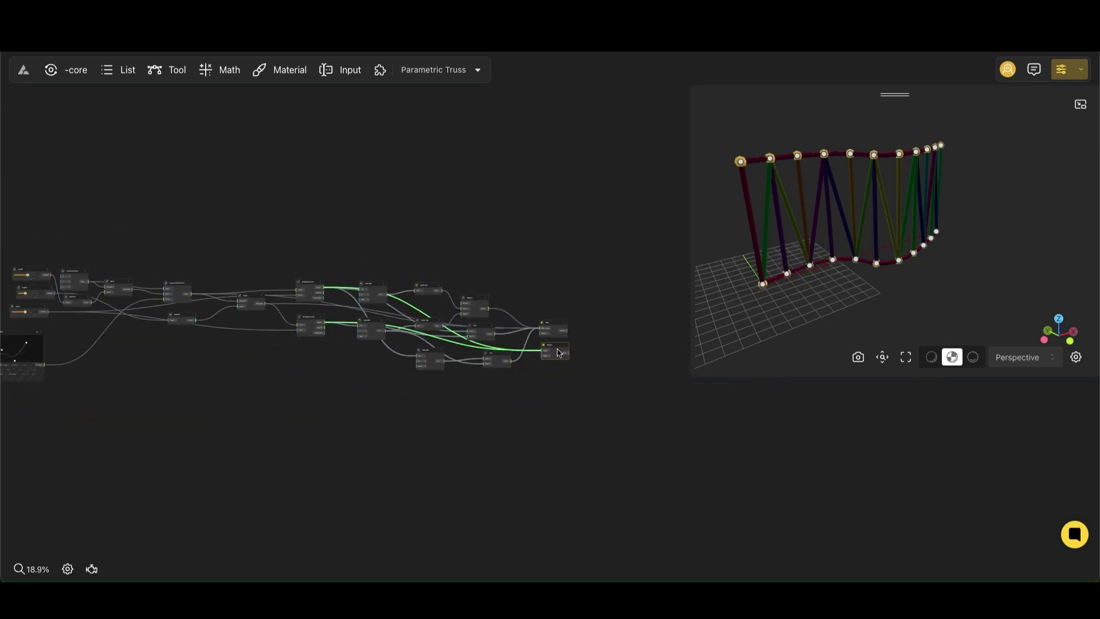
scroll(528, 343, left, 2)
drag(550, 244, 79, 390)
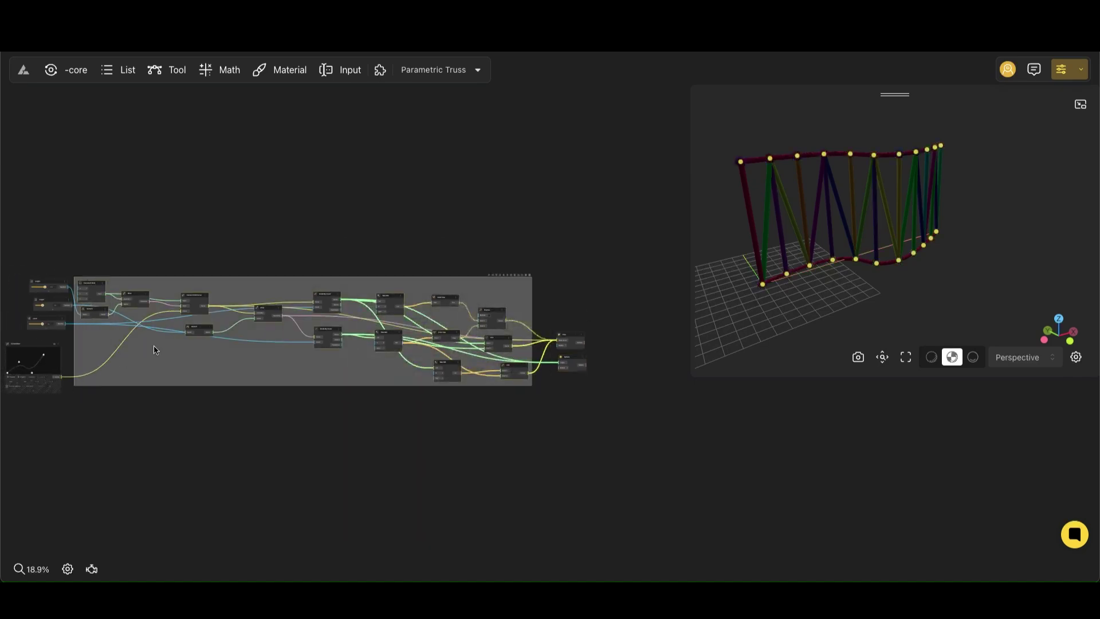
scroll(607, 372, up, 12)
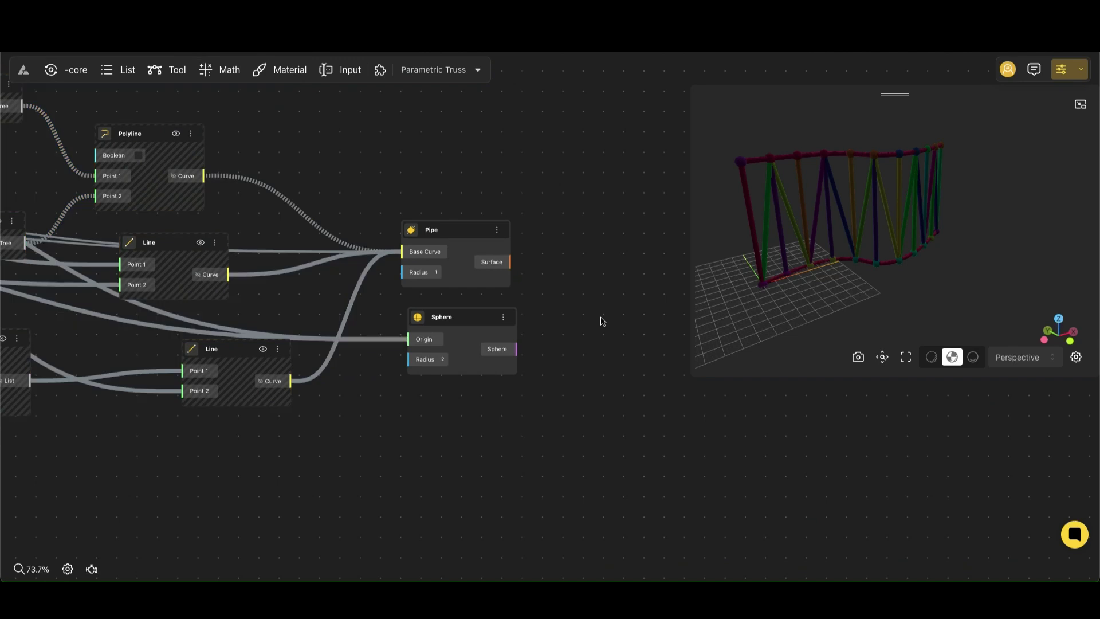
Add an Apply Material node and connect the Pipe's Surface and the Sphere output to its Geometry input.
double_click(602, 321)
text(appl)
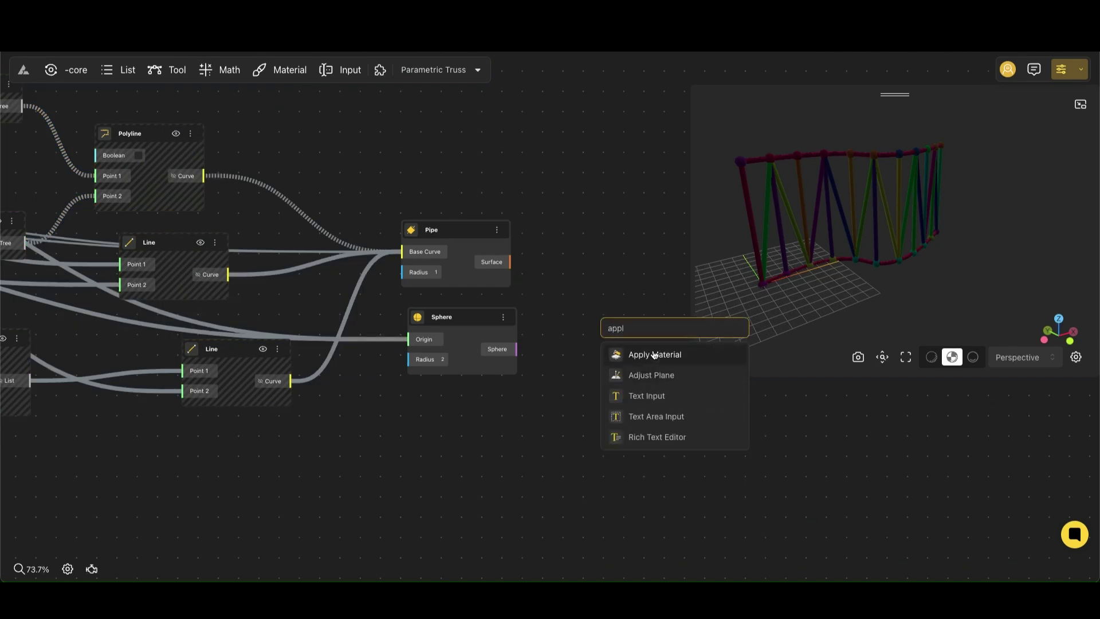
click(653, 355)
drag(604, 354, 601, 349)
drag(516, 349, 476, 282)
Hide the previews of the Pipe and Sphere nodes.
right_click(469, 232)
click(478, 248)
right_click(470, 320)
click(478, 336)
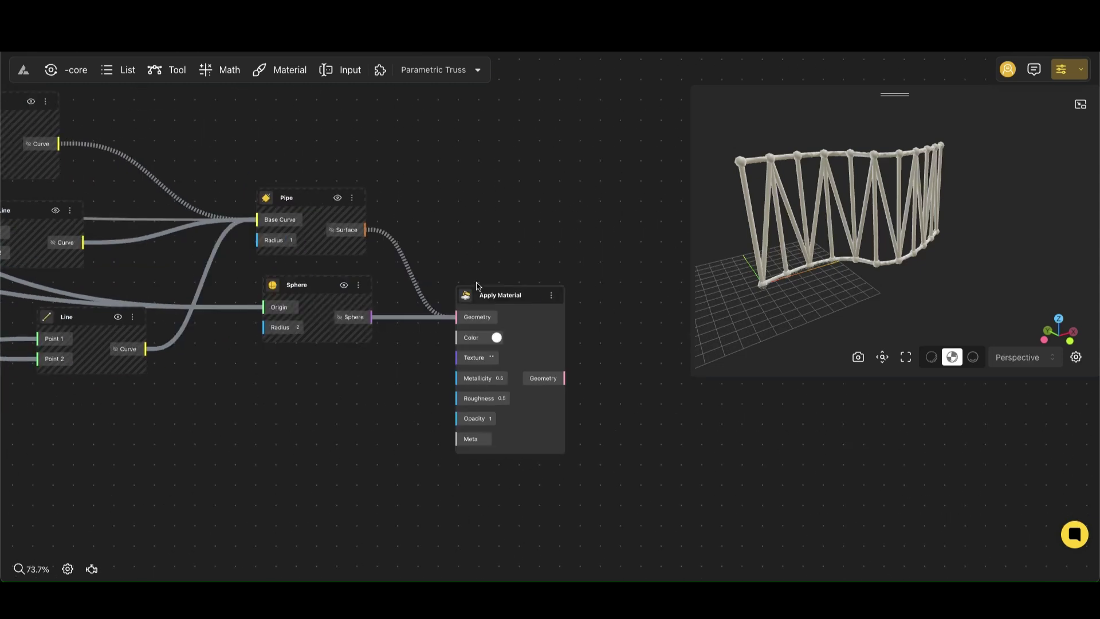
Set the Apply Material node's metallicity to 1, roughness to 0.1 and color to grey.
click(502, 377)
text(1)
click(504, 396)
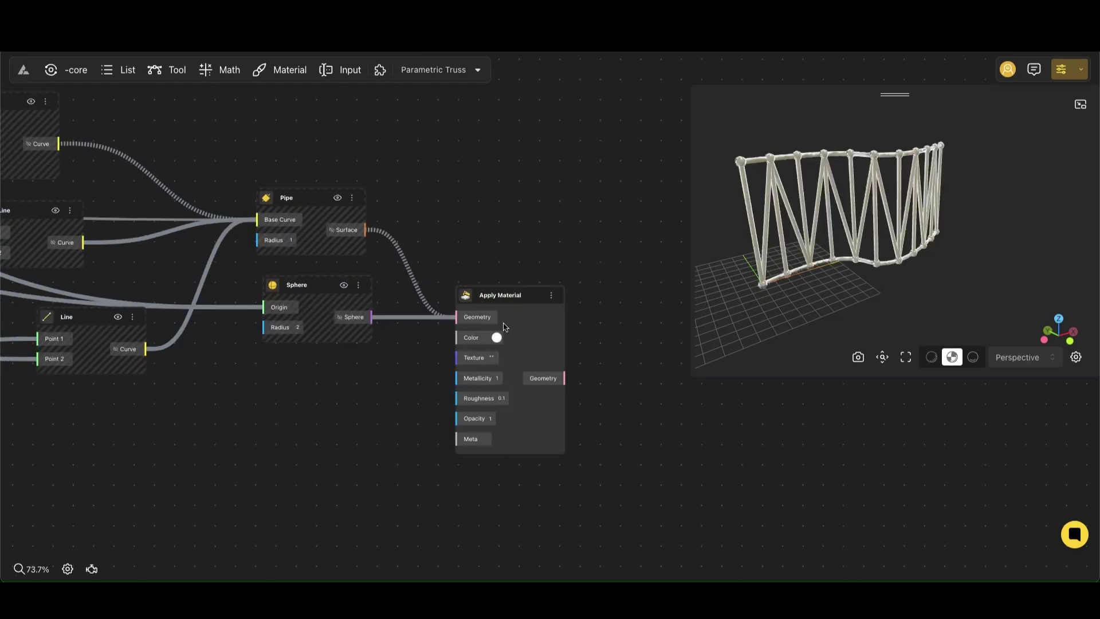
click(491, 338)
click(466, 373)
click(371, 382)
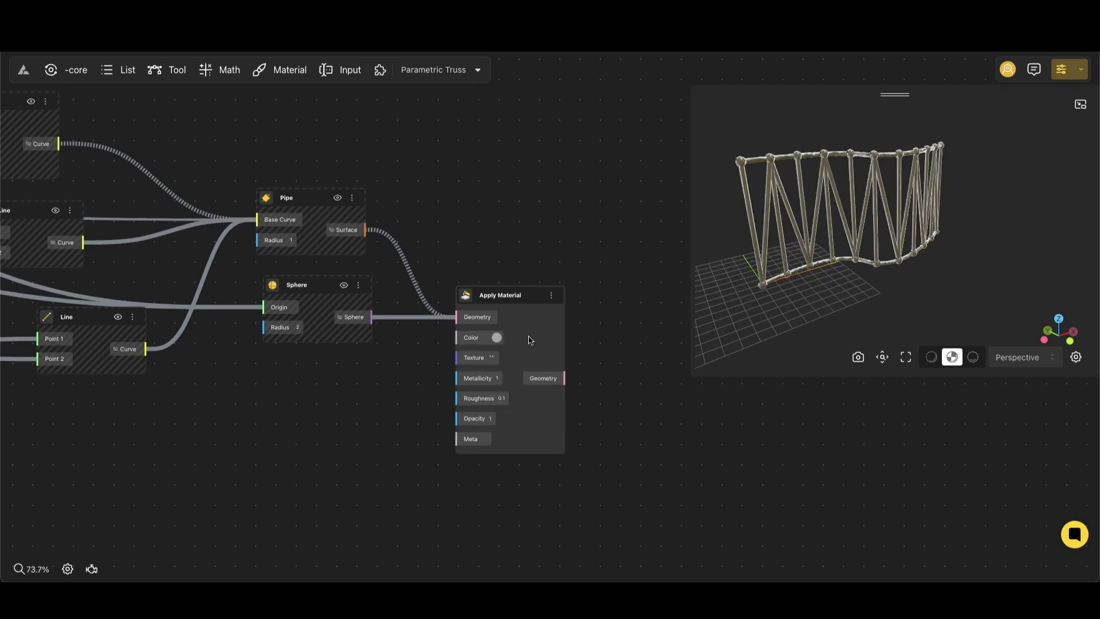
Inspect the finished metallic truss from several angles, in the preview and in the Parametric Truss configurator.
mouse_move(772, 295)
mouse_down()
mouse_move(807, 281)
mouse_move(788, 310)
mouse_up()
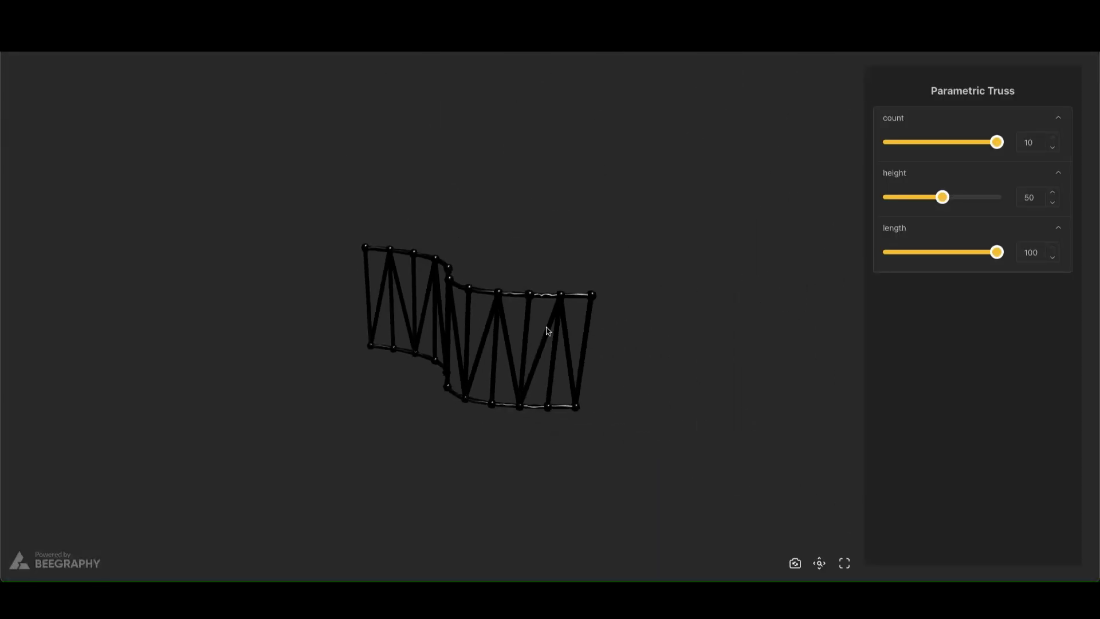
scroll(530, 367, up, 5)
drag(440, 324, 702, 330)
drag(593, 387, 491, 368)
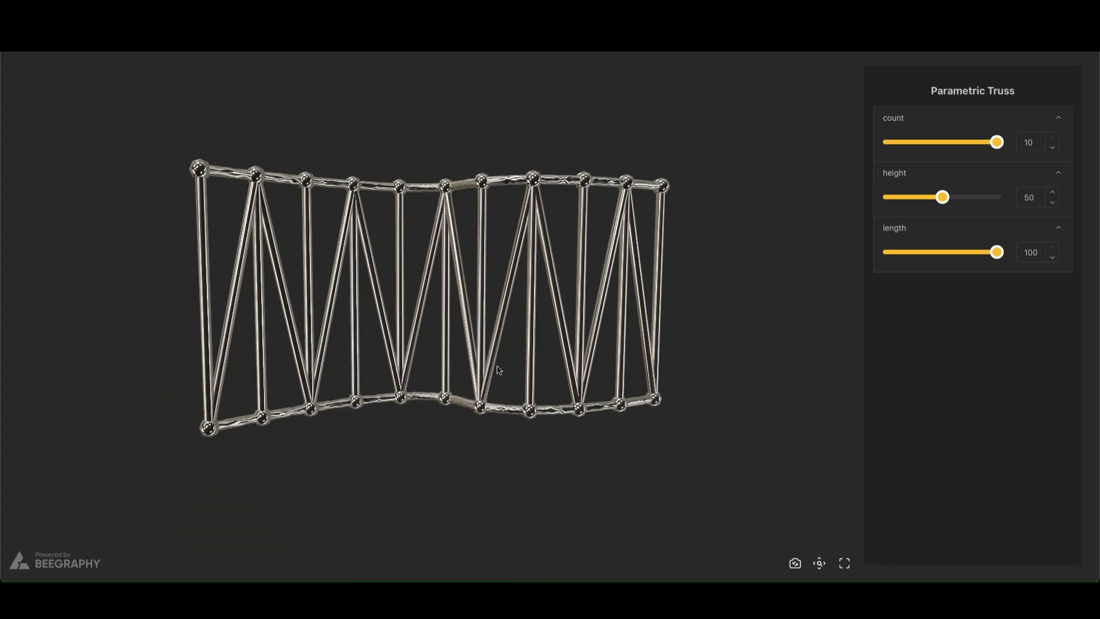